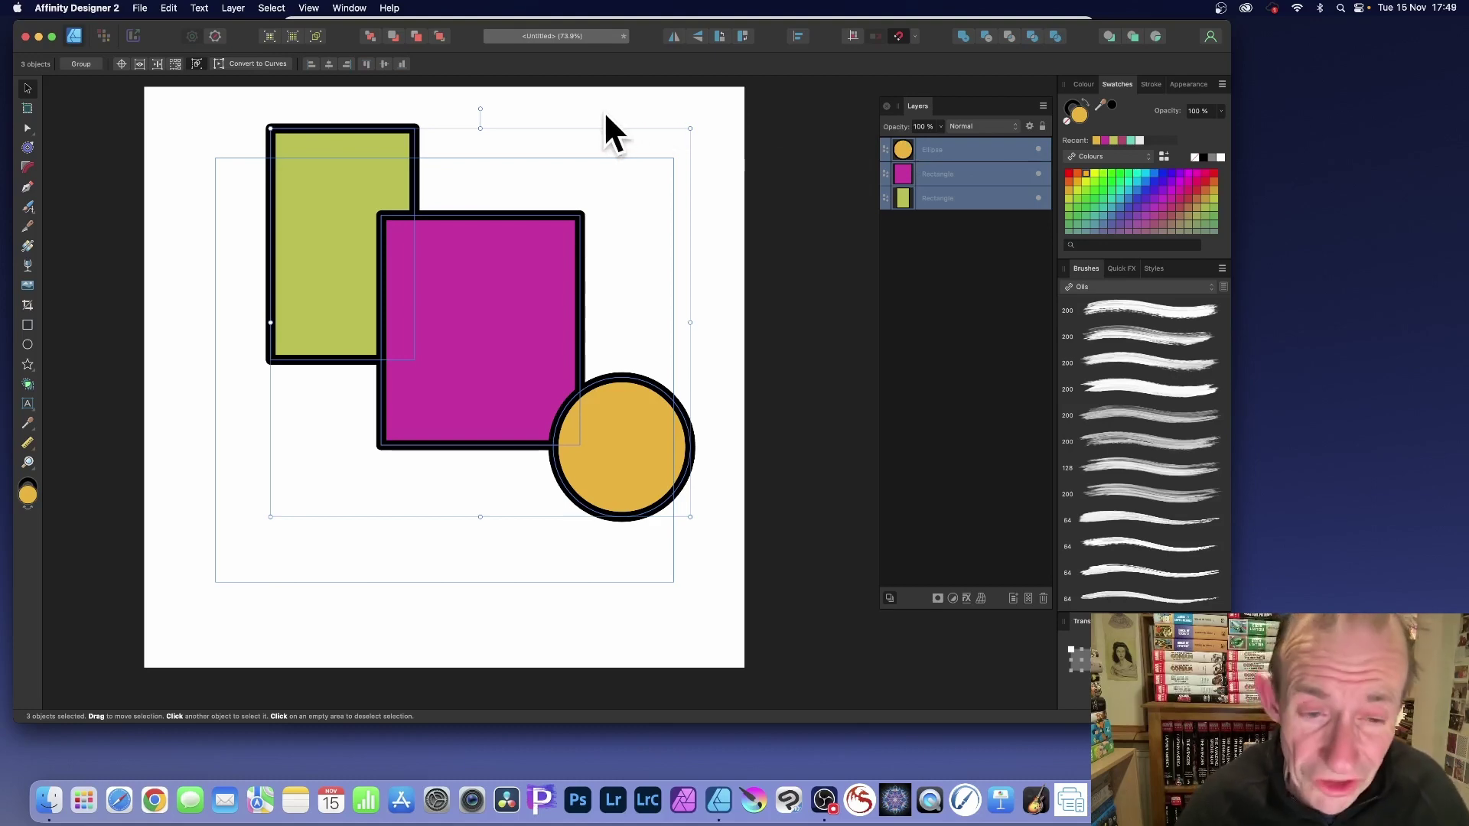
- Choose the Shape Builder tool with the green, magenta and orange shapes selected
click(28, 384)
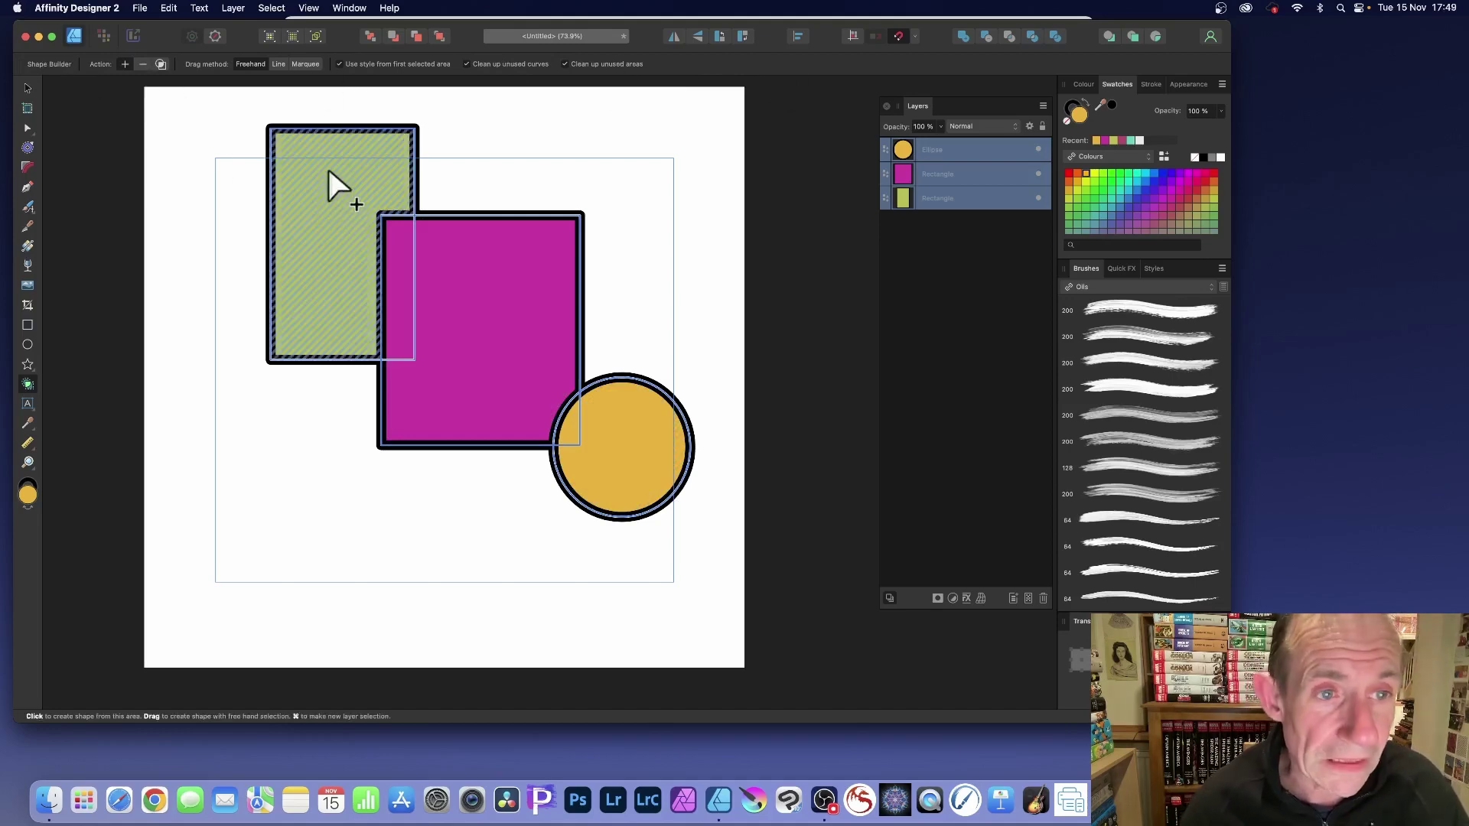
drag(311, 161, 505, 333)
drag(563, 417, 599, 444)
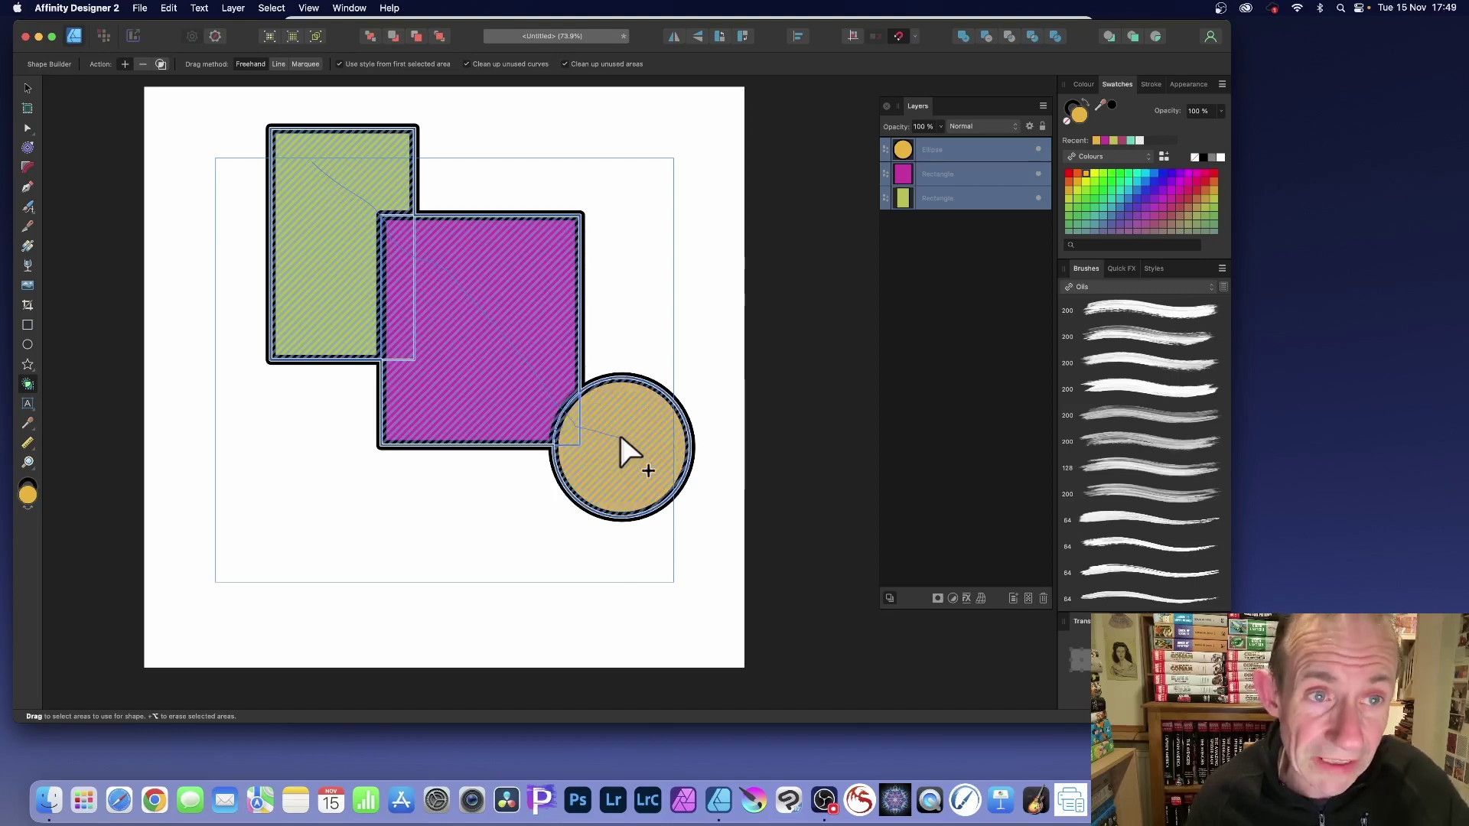
drag(623, 440, 622, 441)
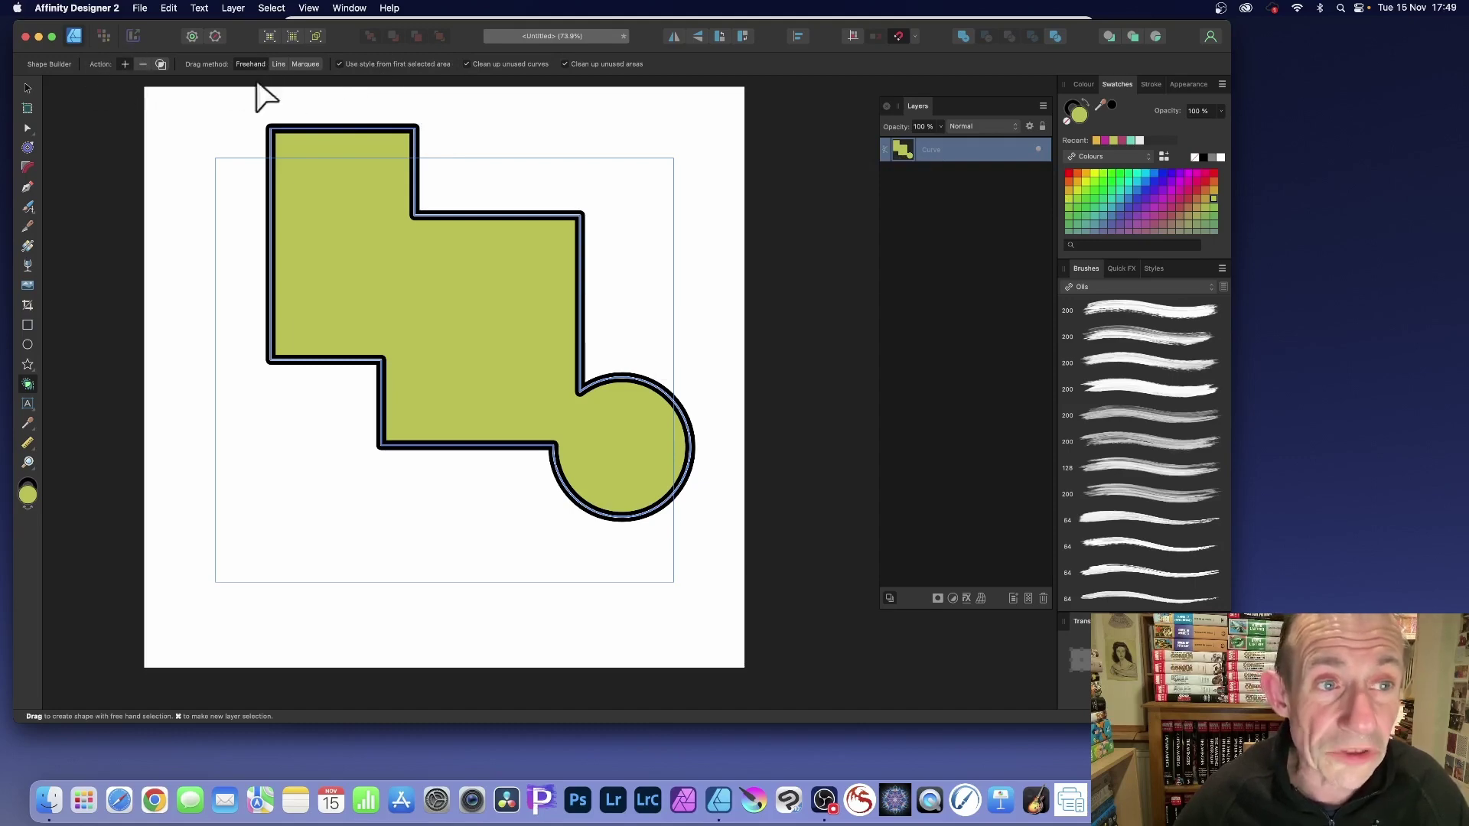
key(super+z)
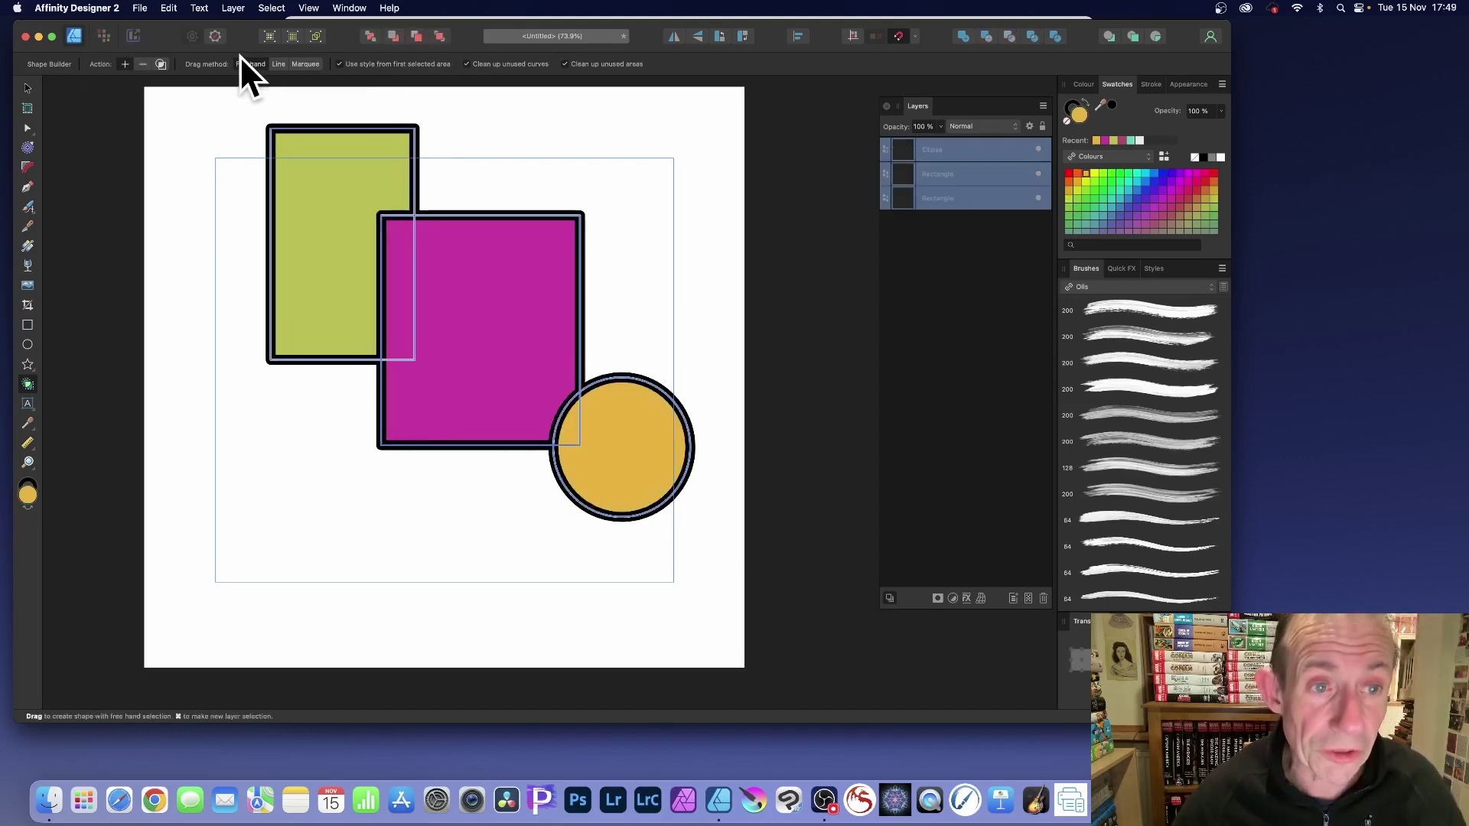
- Set Drag method to Line and trial-merge all three shapes into green, then orange, undoing each
click(278, 64)
drag(305, 164, 452, 291)
drag(540, 365, 609, 430)
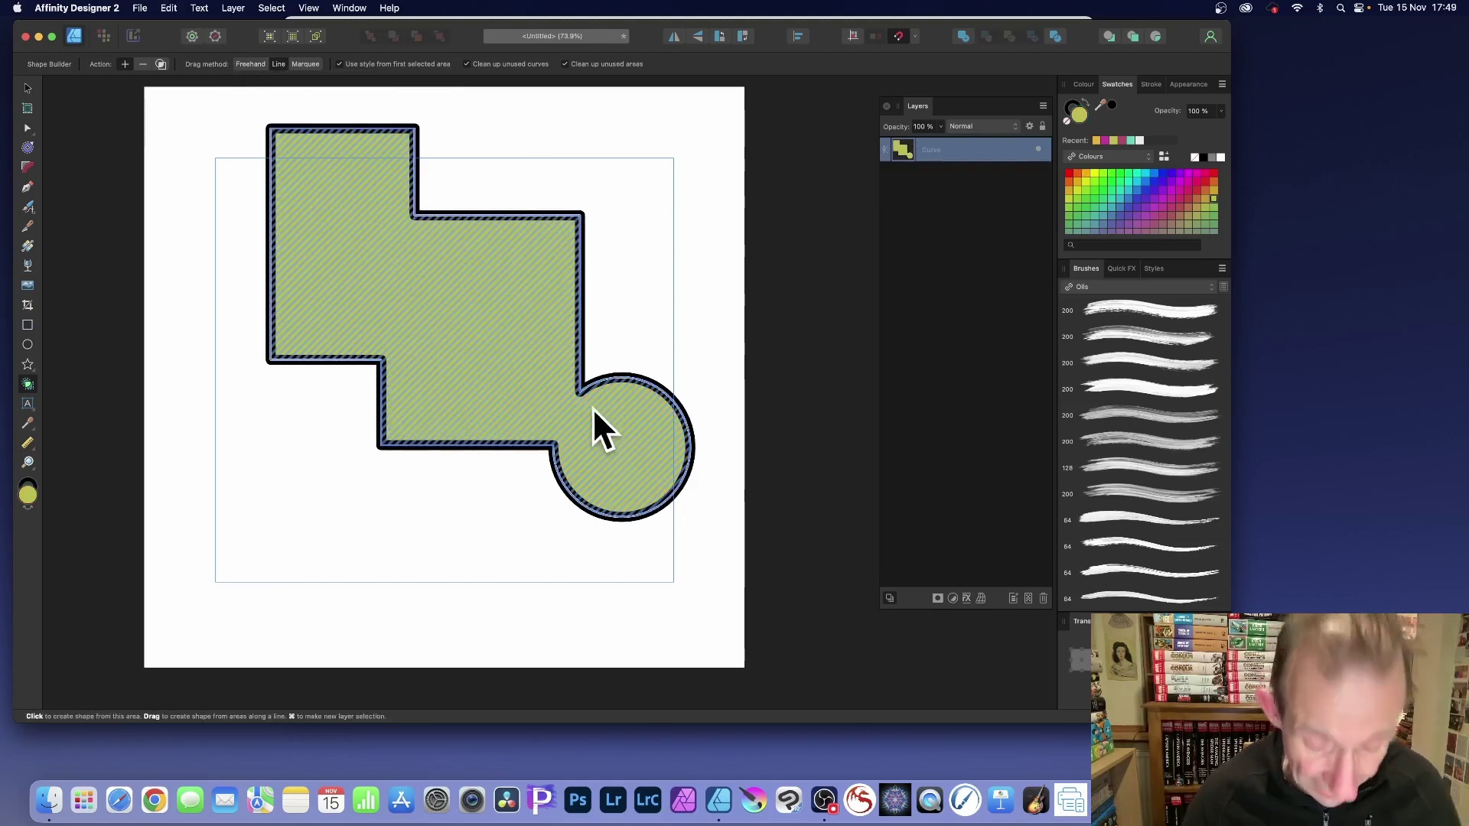
key(super+z)
mouse_move(645, 465)
mouse_down()
mouse_move(557, 425)
mouse_move(433, 287)
mouse_move(323, 228)
mouse_up()
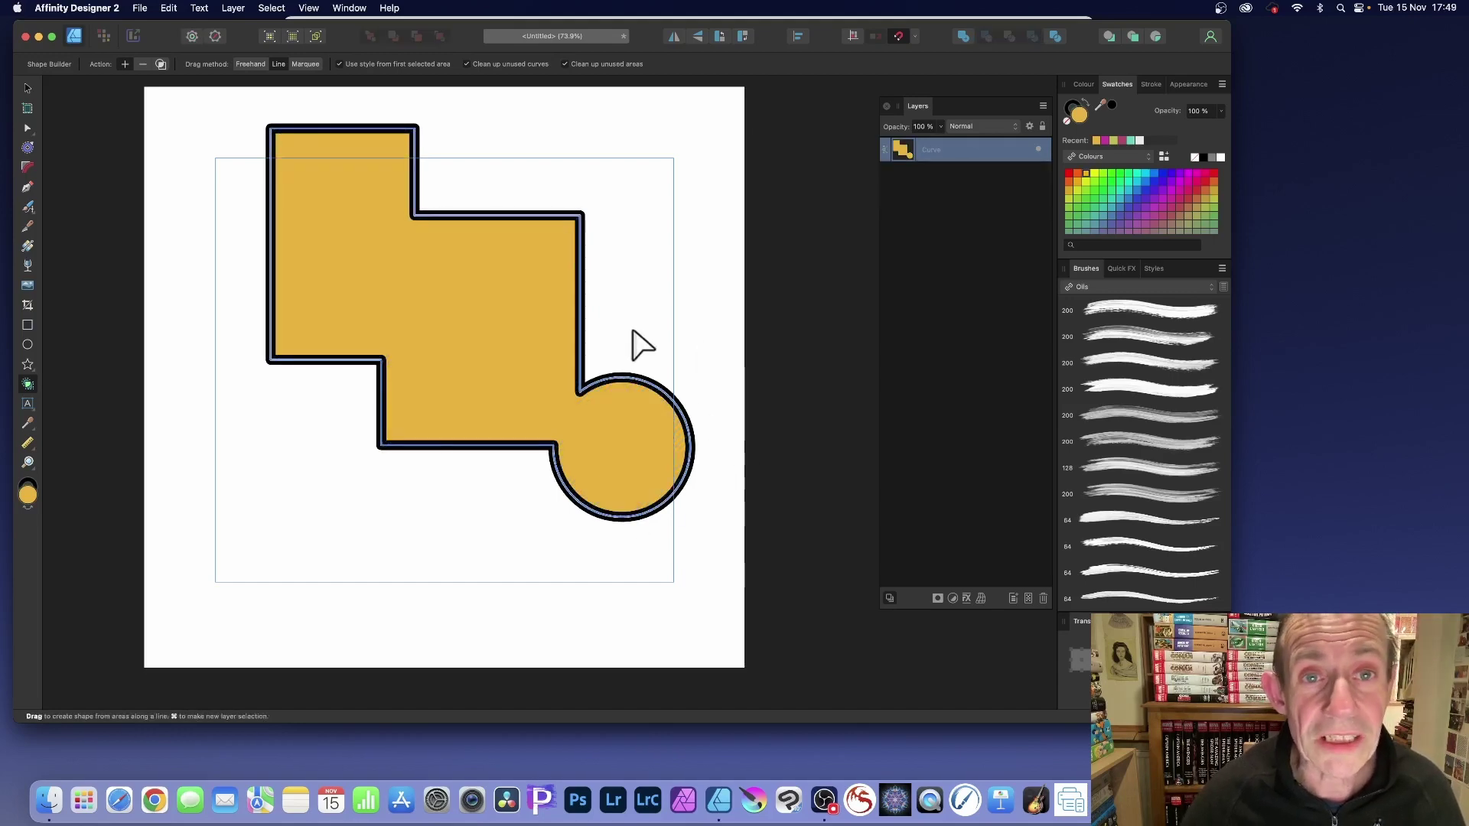
key(super+z)
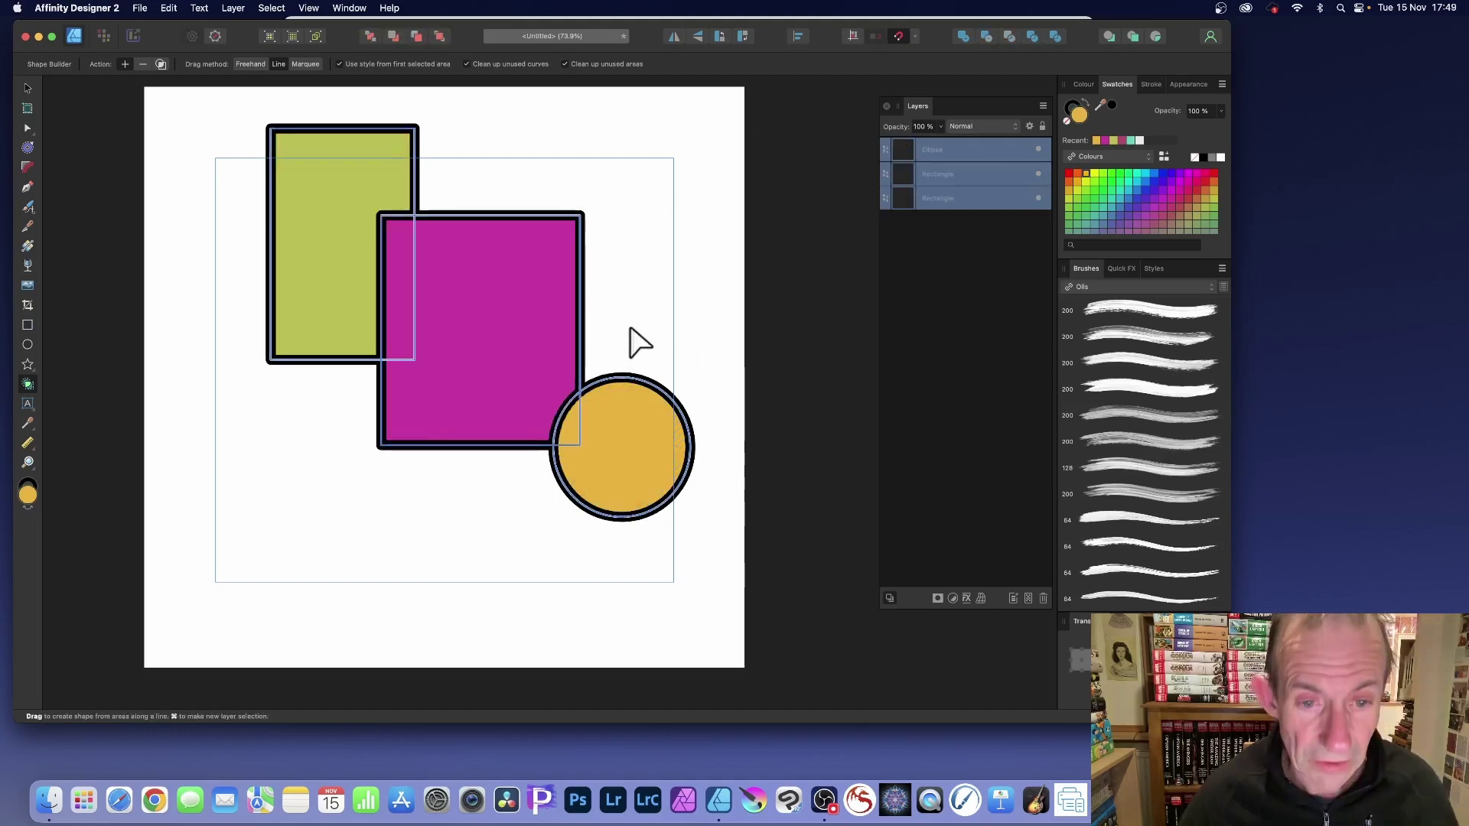
- Trial-merge areas along lines through the magenta square, then undo the result
mouse_move(485, 325)
mouse_down()
mouse_move(344, 201)
mouse_move(466, 150)
mouse_move(632, 537)
mouse_move(623, 476)
mouse_move(329, 202)
mouse_up()
mouse_move(550, 306)
mouse_down()
mouse_move(874, 246)
mouse_move(511, 240)
mouse_move(593, 253)
mouse_up()
key(super+z)
key(super+z)
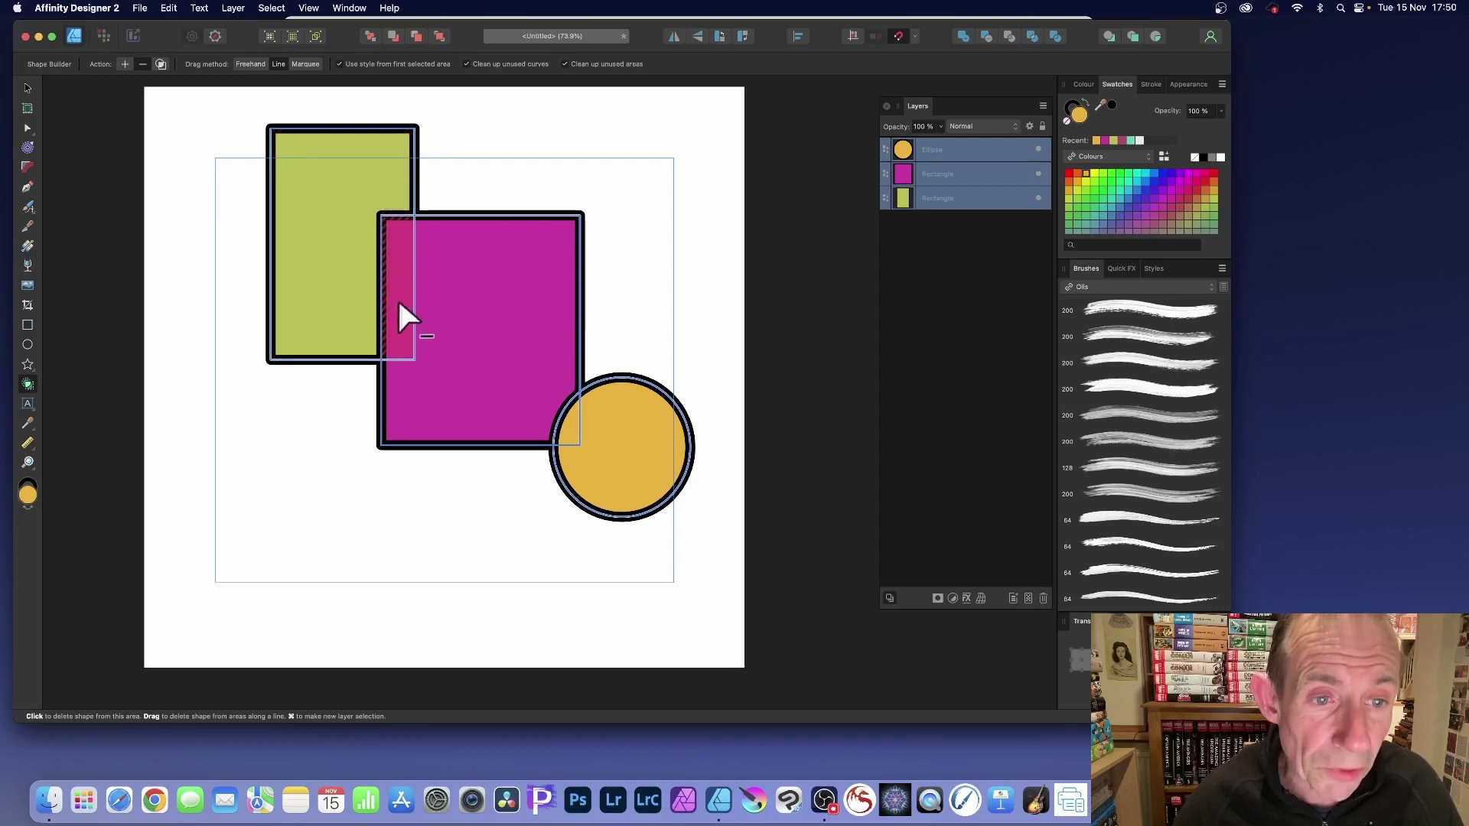
- Delete the green-magenta overlap strip and the circle's overlap, then undo both removals
drag(397, 237, 399, 265)
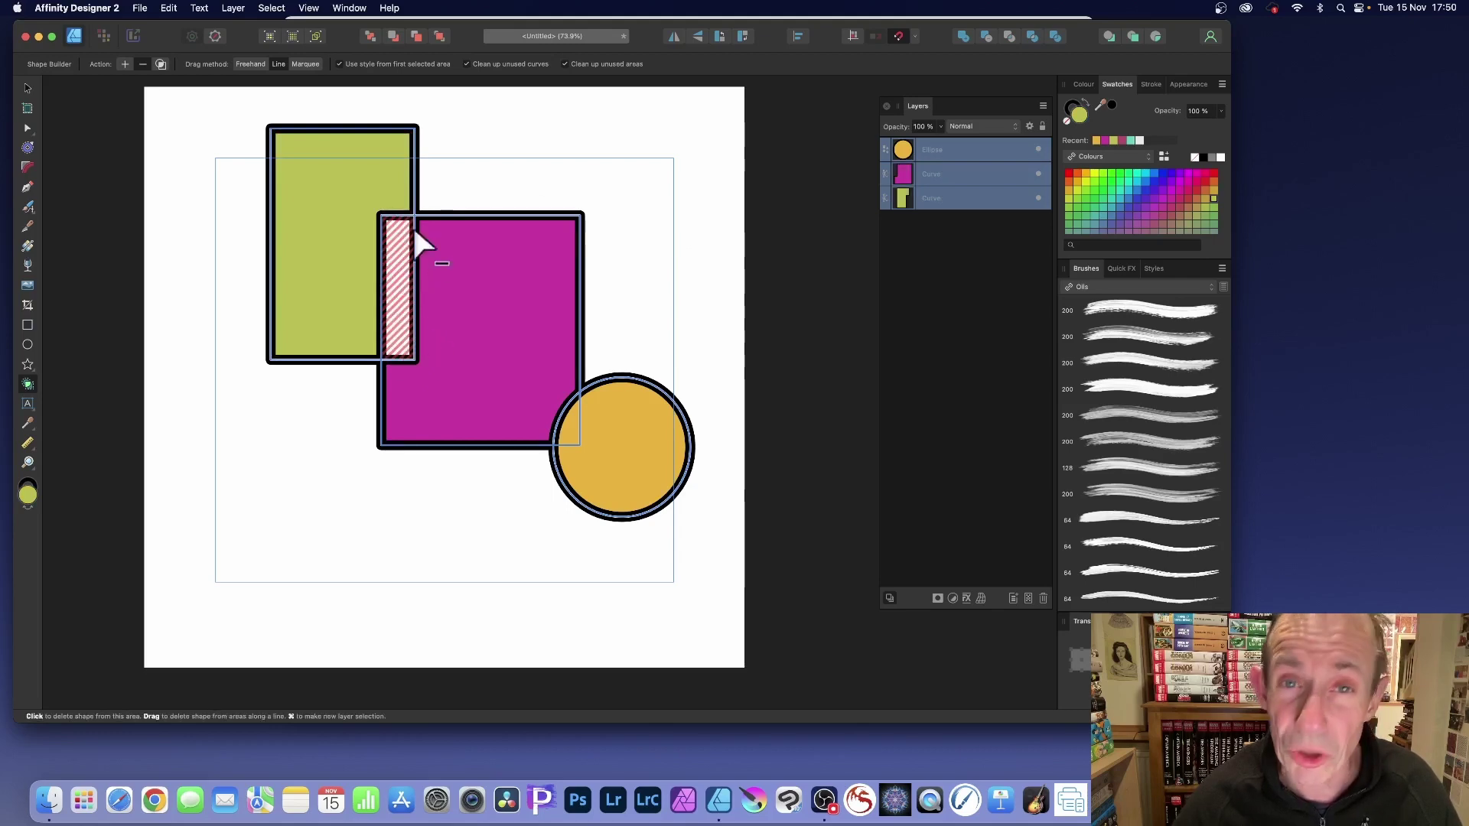
click(572, 433)
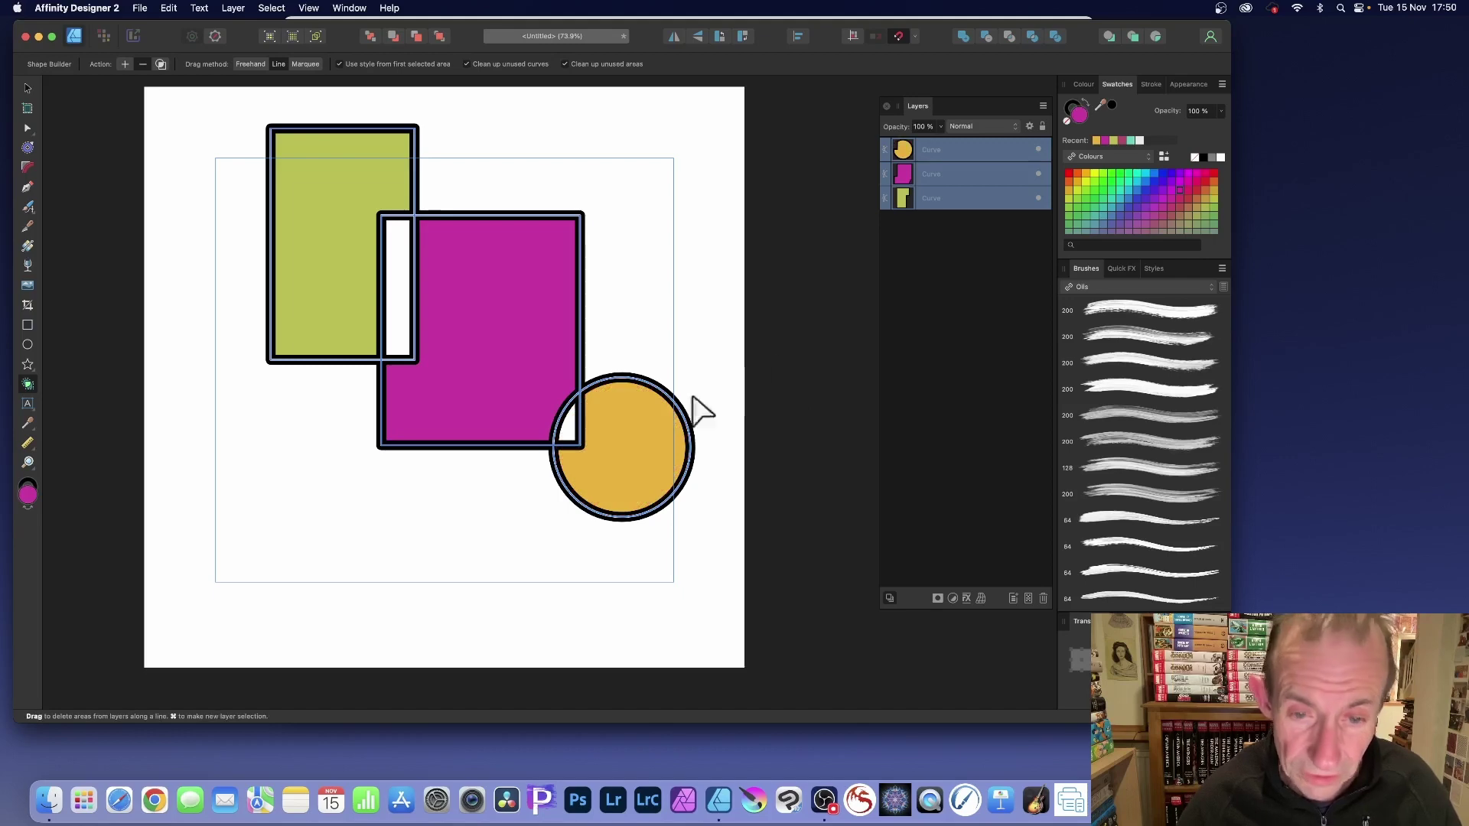
click(618, 453)
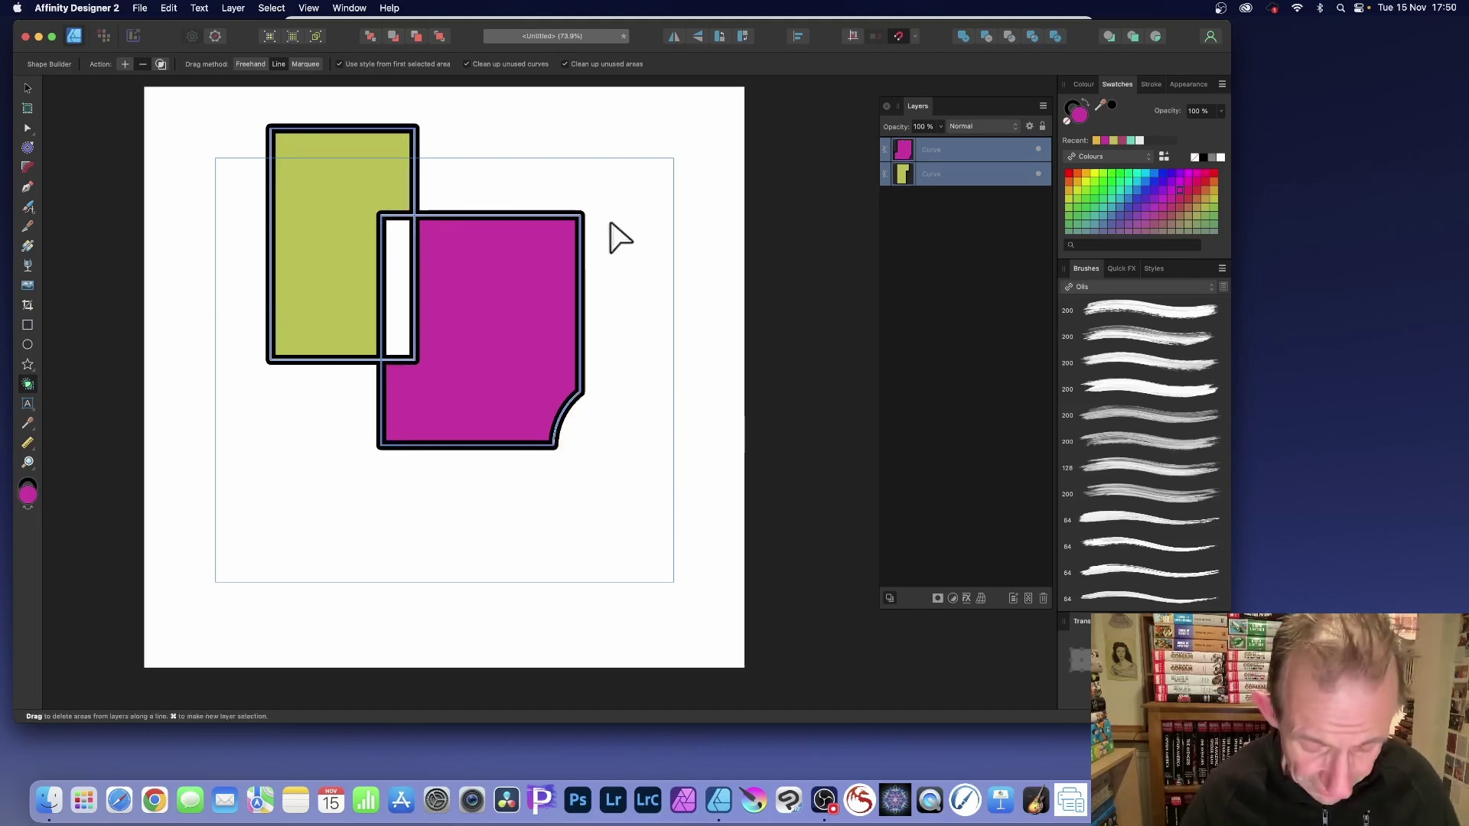
key(super+z)
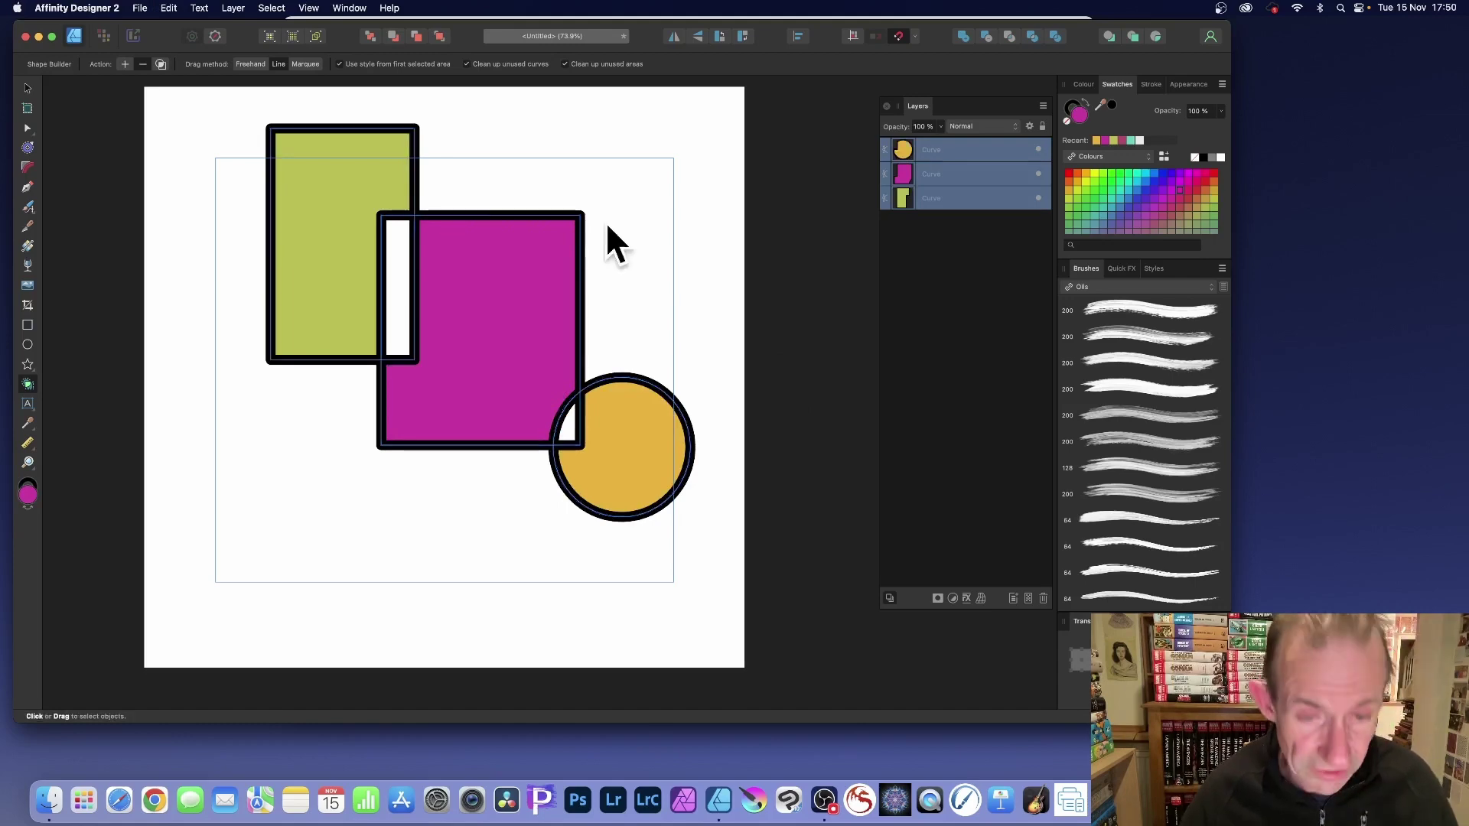
key(super+z)
key(super+z)
key(super+z)
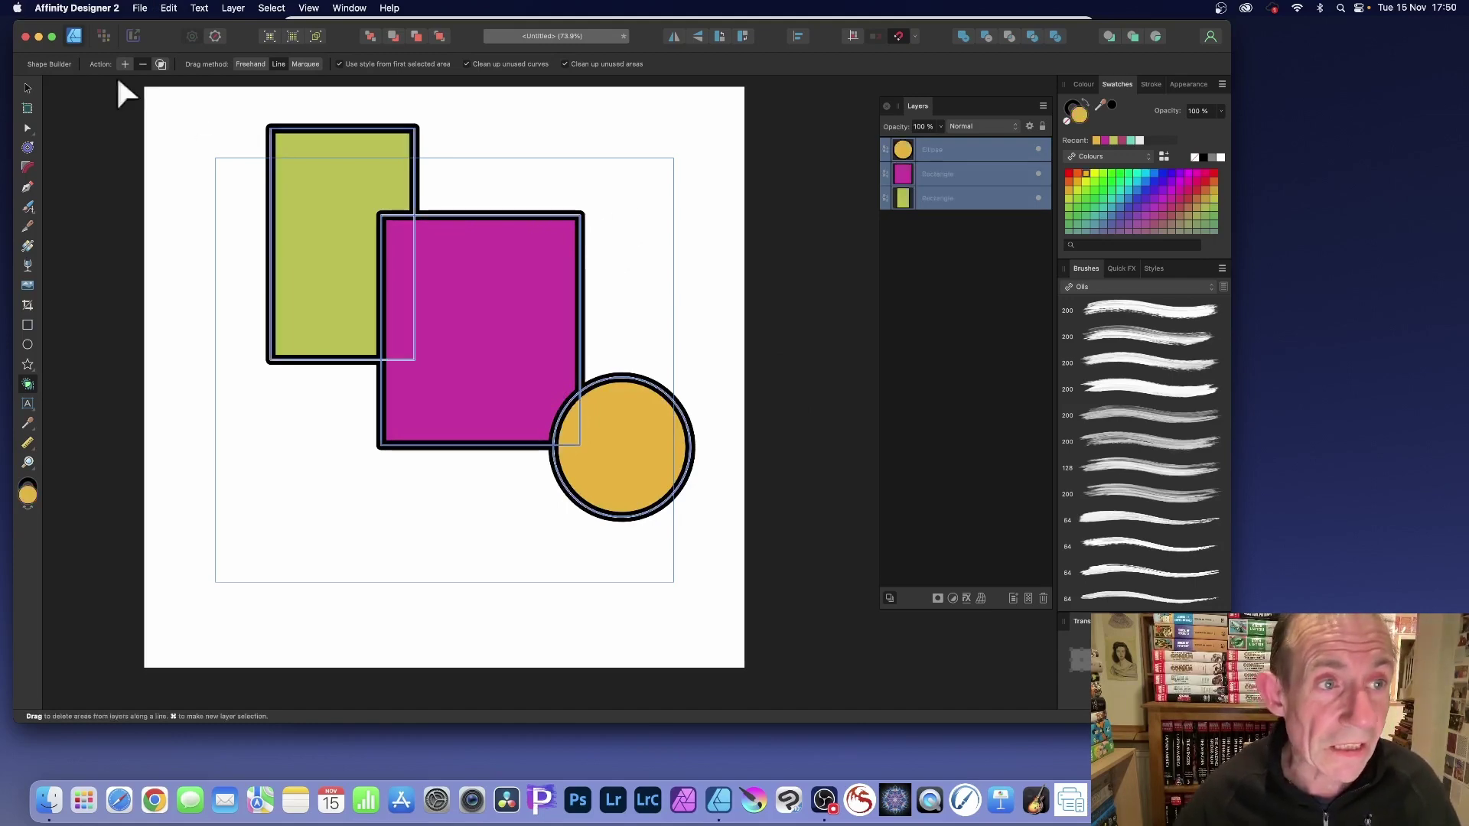
- Set Drag method to Freehand and trial-remove the green rectangle and circle, then both rectangles, undoing each
click(251, 64)
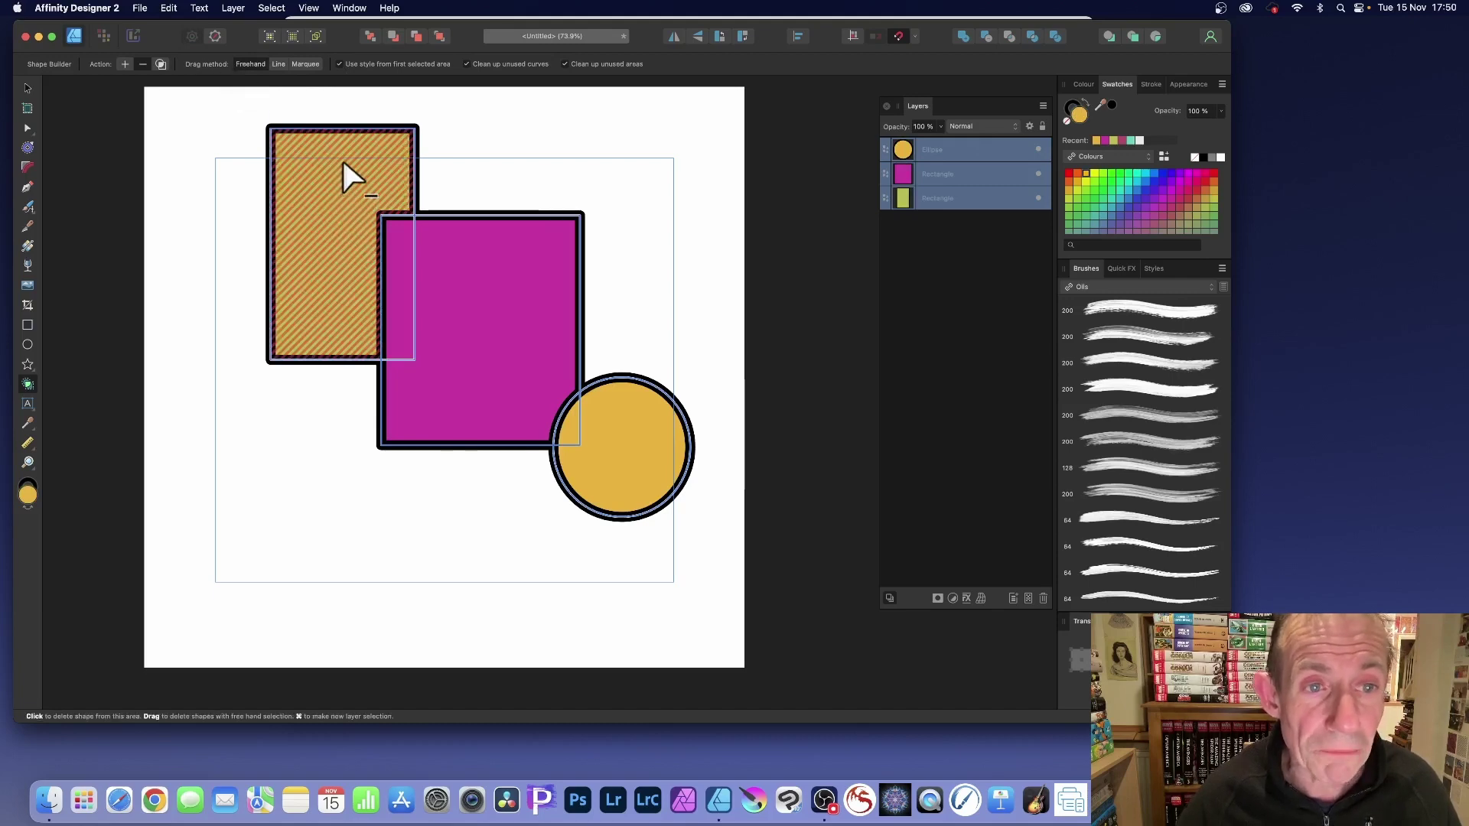
mouse_move(342, 163)
mouse_down()
mouse_move(499, 159)
mouse_move(648, 180)
mouse_move(632, 428)
mouse_up()
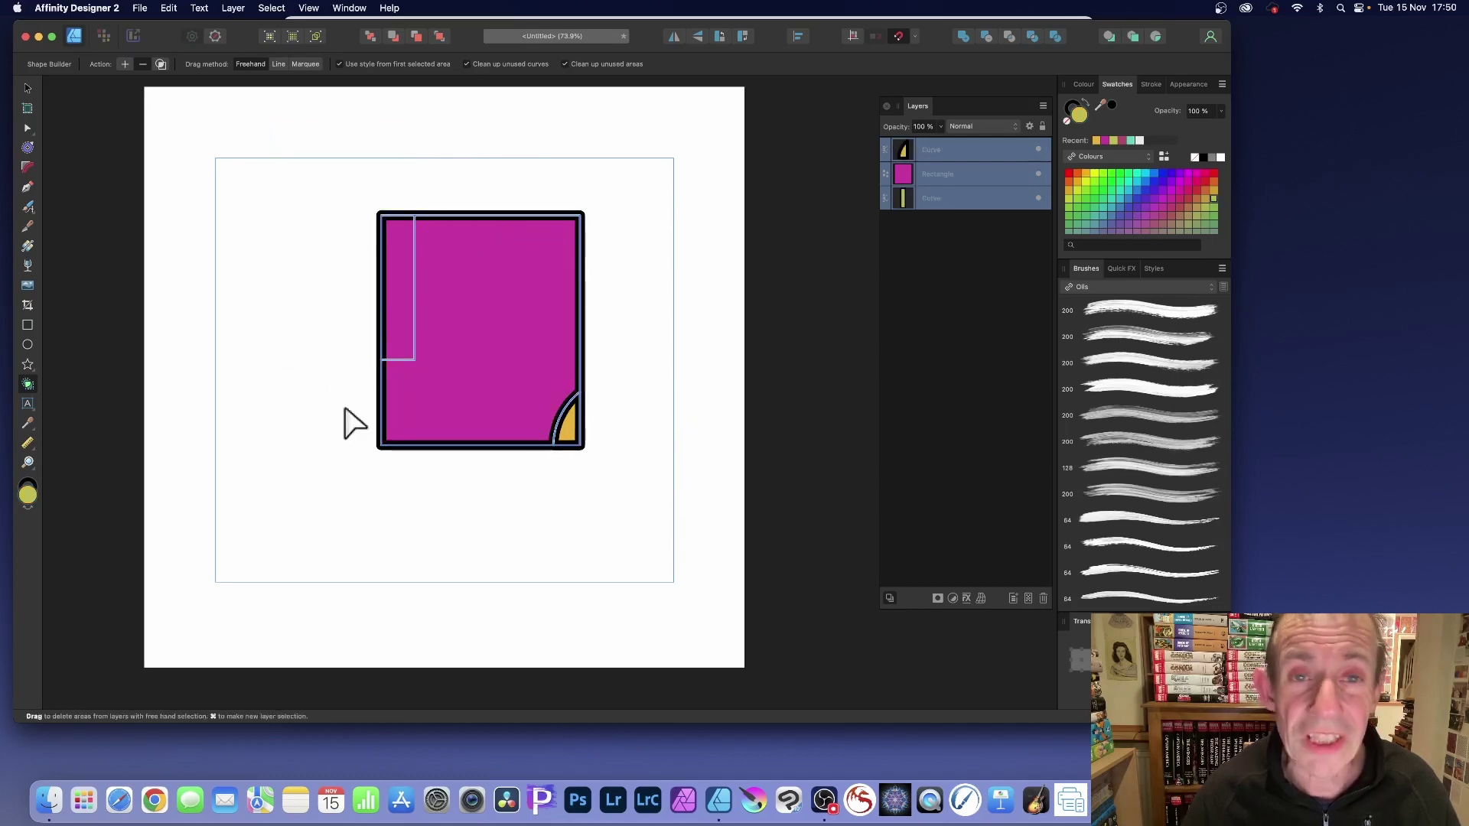
key(super+z)
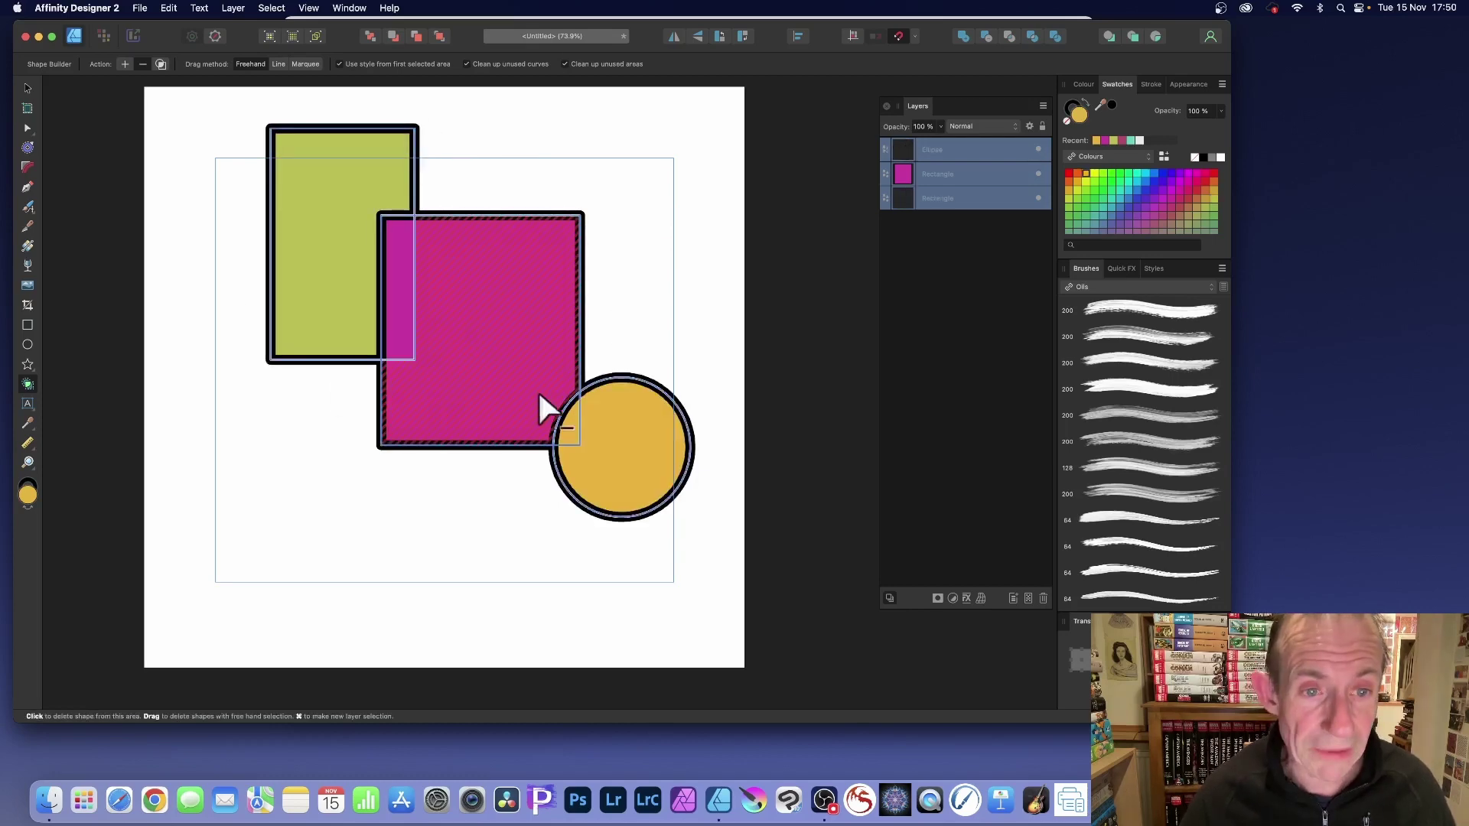
drag(360, 272, 337, 263)
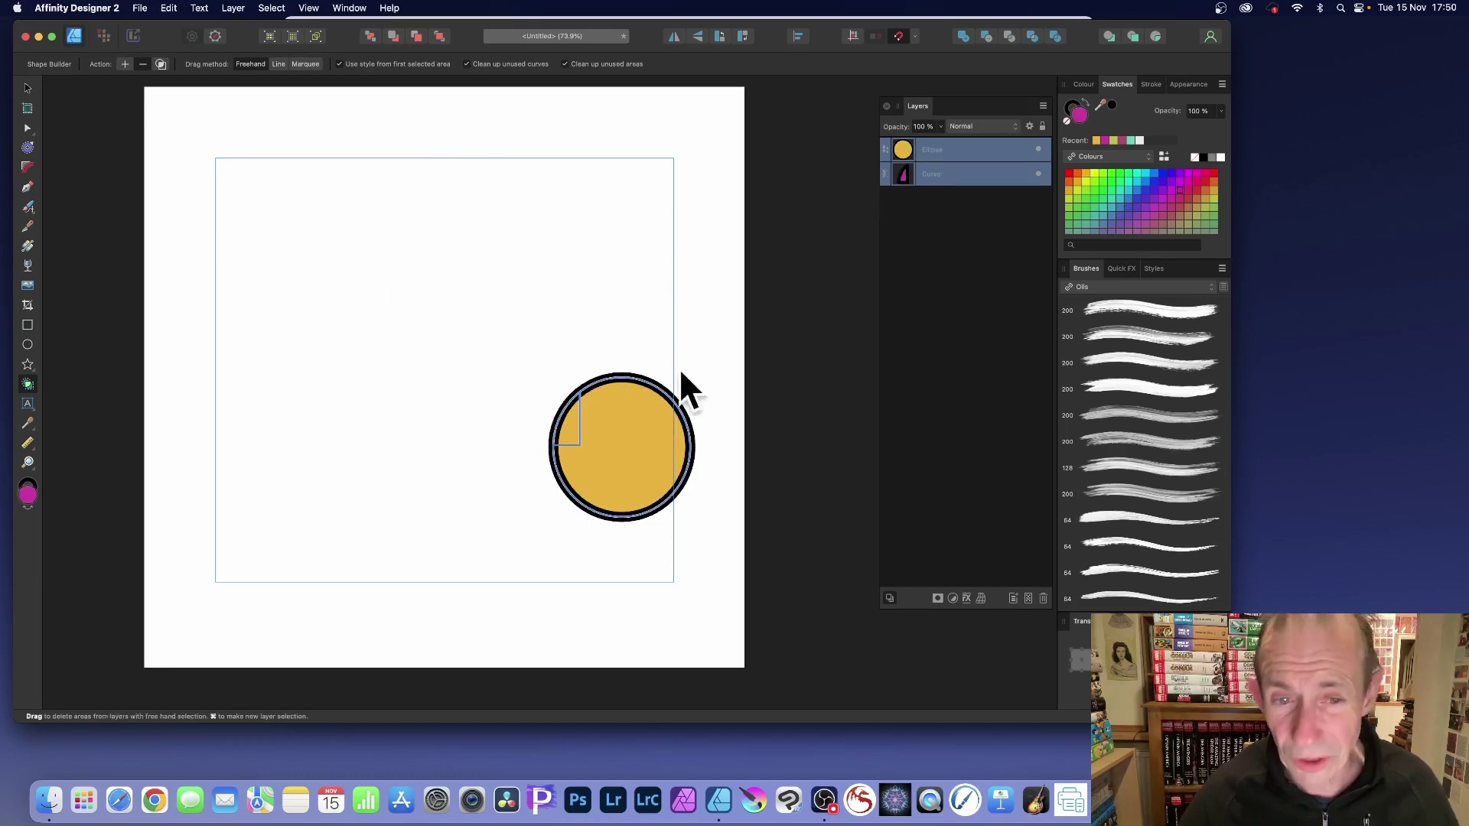
key(super+z)
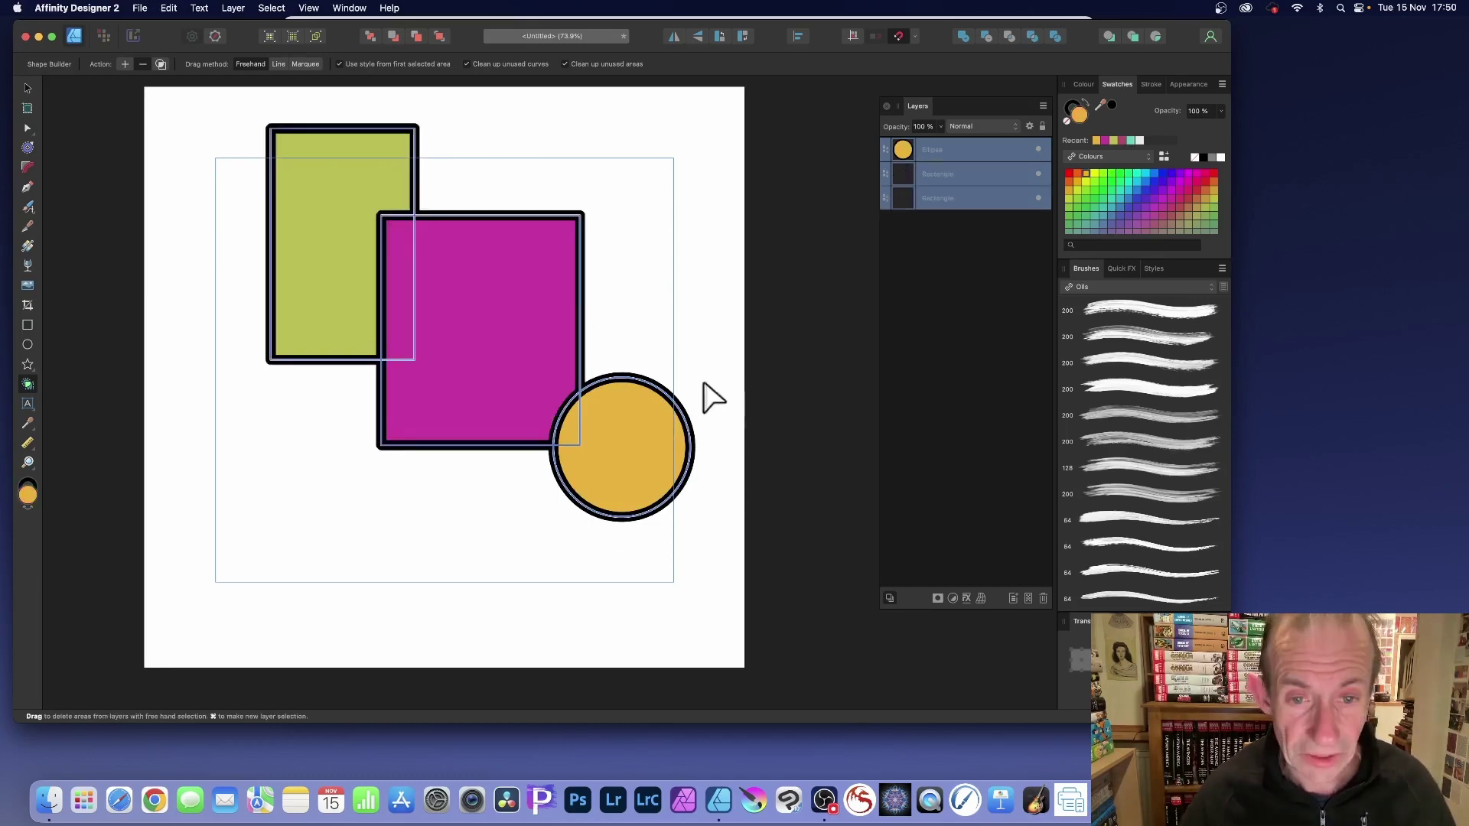
- Freehand-remove the circle, green rectangle, yellow corner and narrow strip, then undo to restore the shapes
mouse_move(645, 442)
mouse_down()
mouse_move(679, 279)
mouse_move(645, 174)
mouse_move(555, 156)
mouse_move(369, 170)
mouse_up()
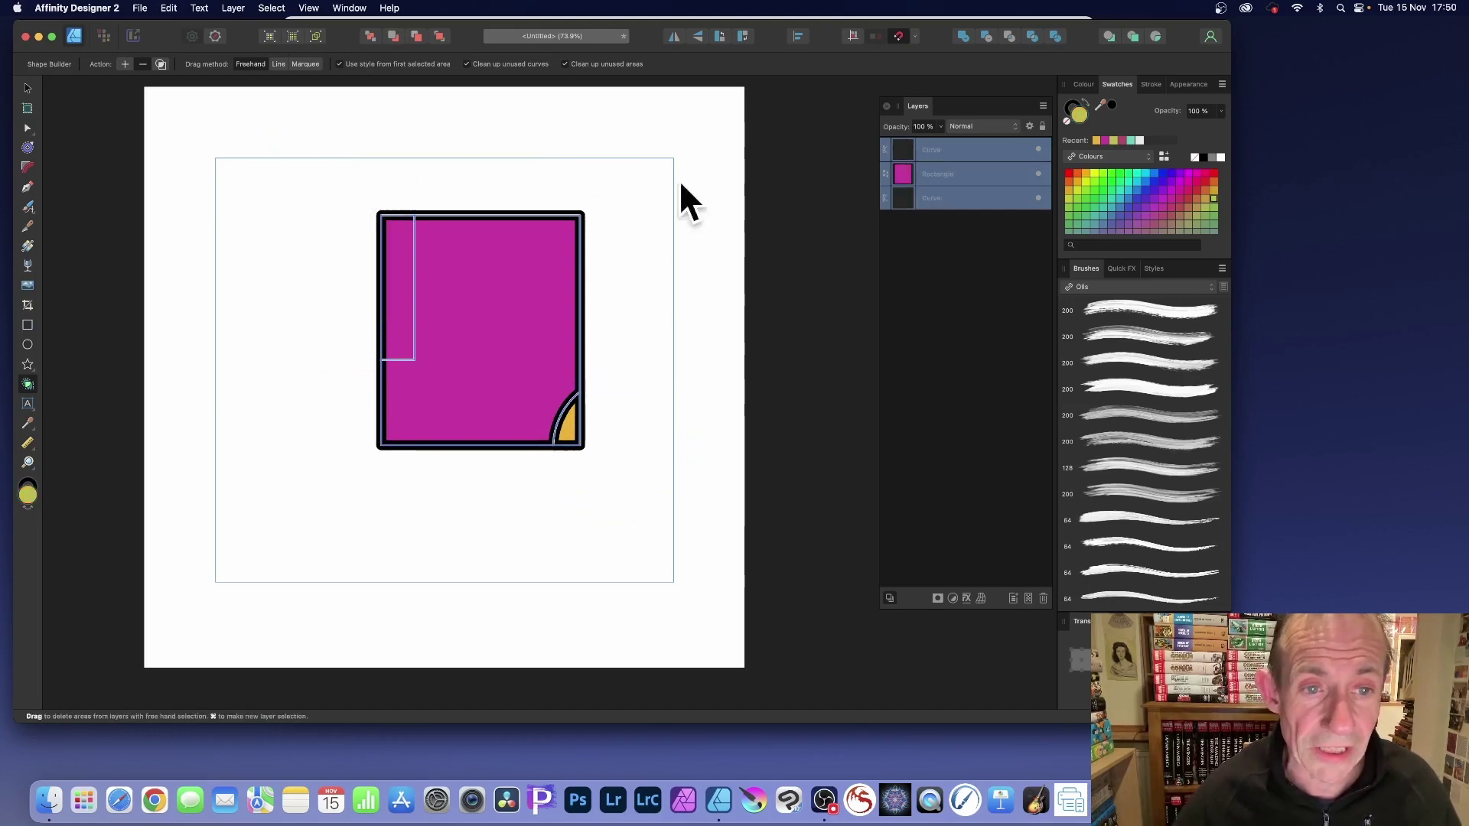
mouse_move(617, 449)
mouse_down()
mouse_move(584, 443)
mouse_move(681, 394)
mouse_up()
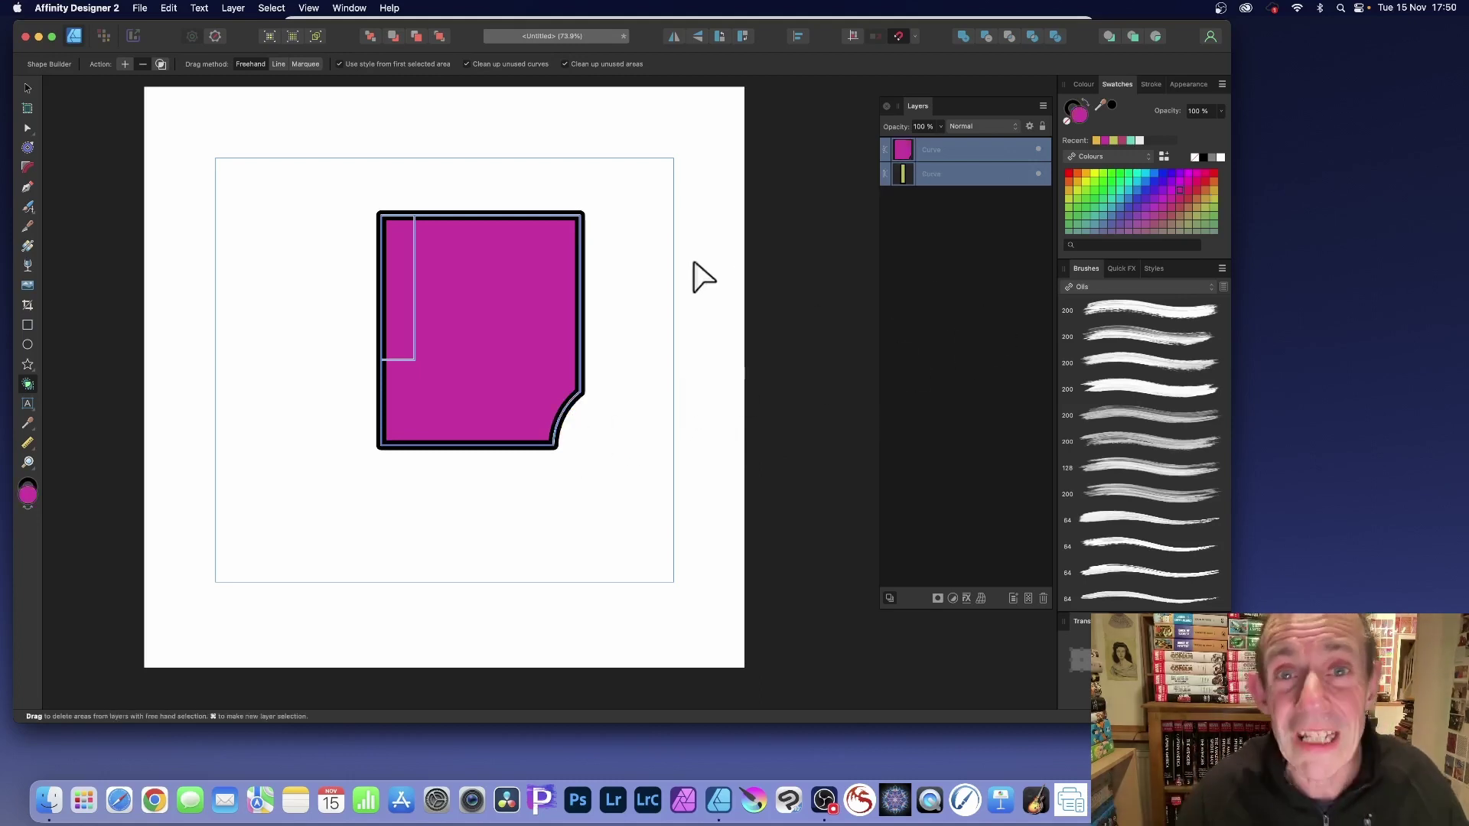
click(394, 239)
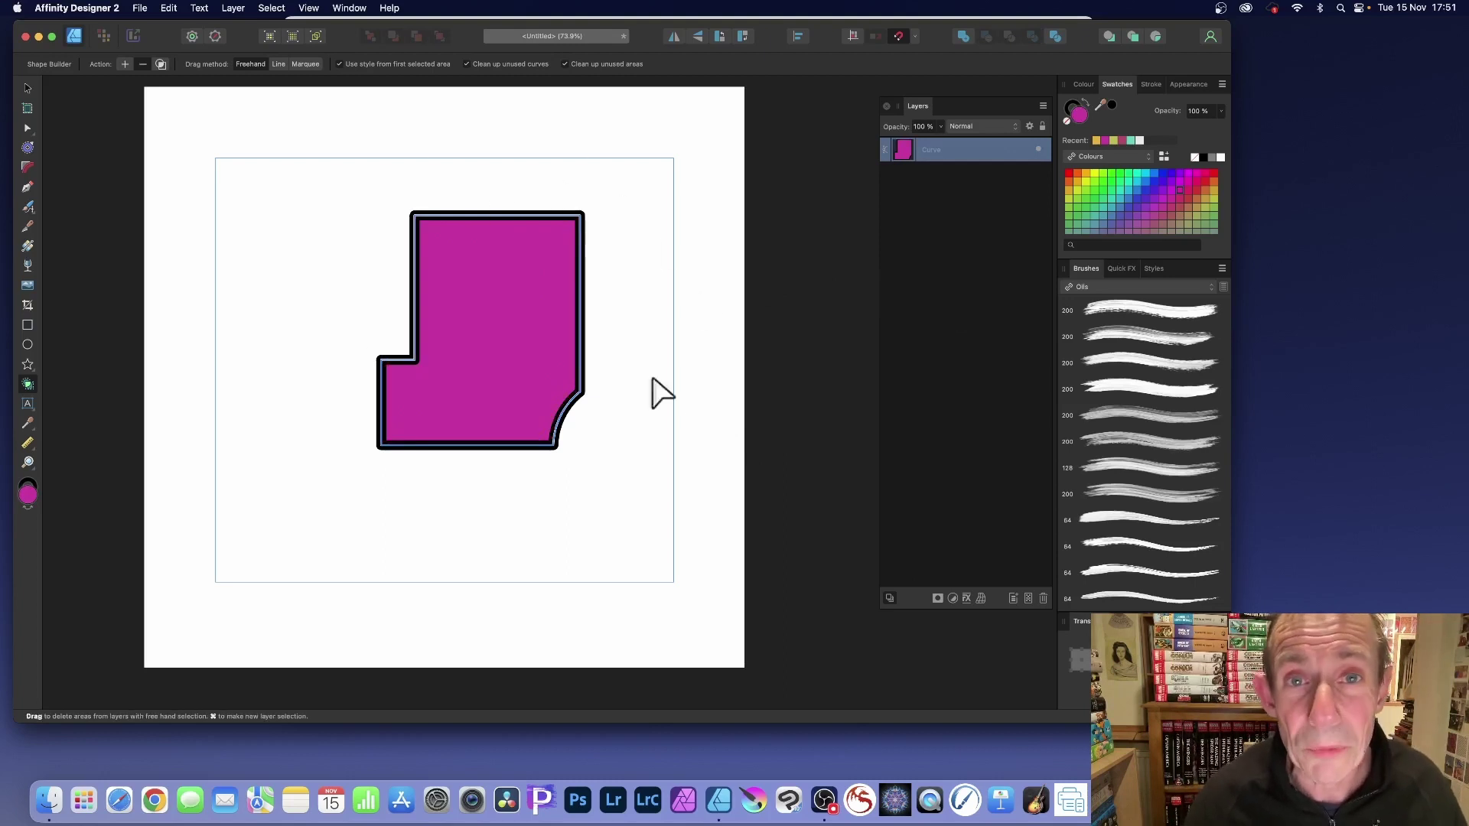
key(super+z)
key(super+z)
key(super+z)
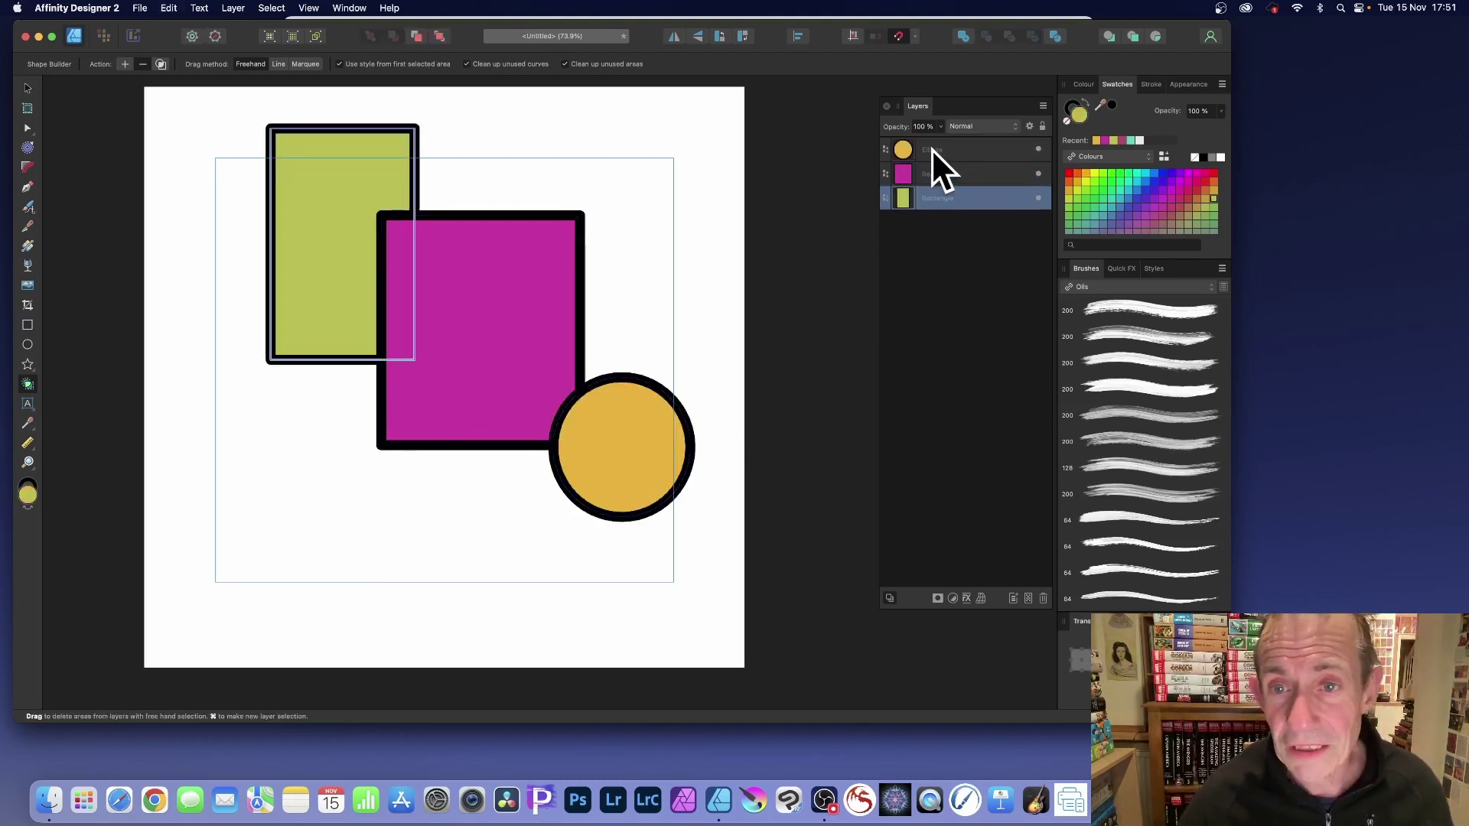
- Select all three shape layers, use Marquee to delete everything, then undo the wipe
click(936, 150)
shift+click(944, 200)
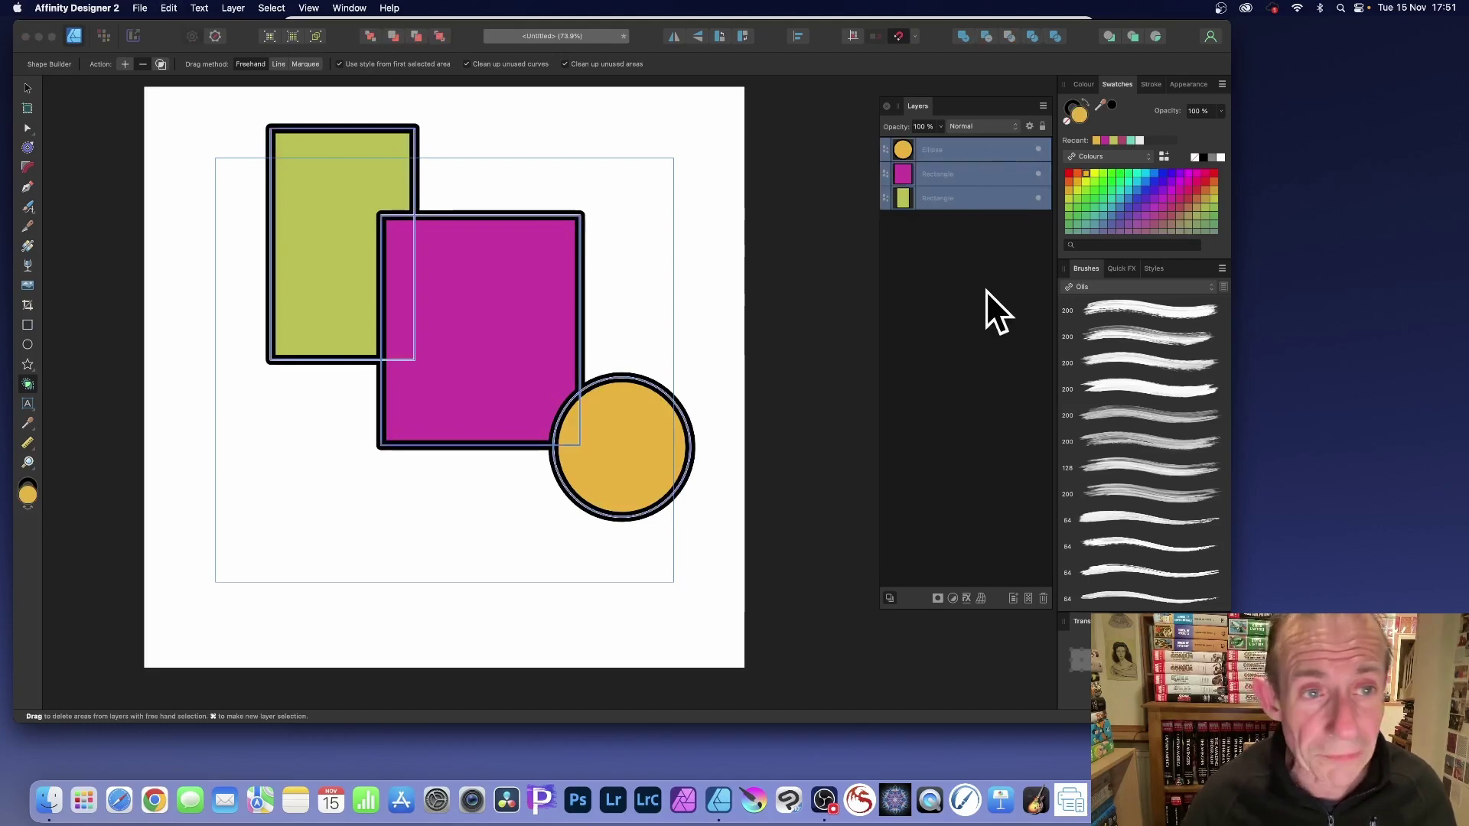
click(306, 65)
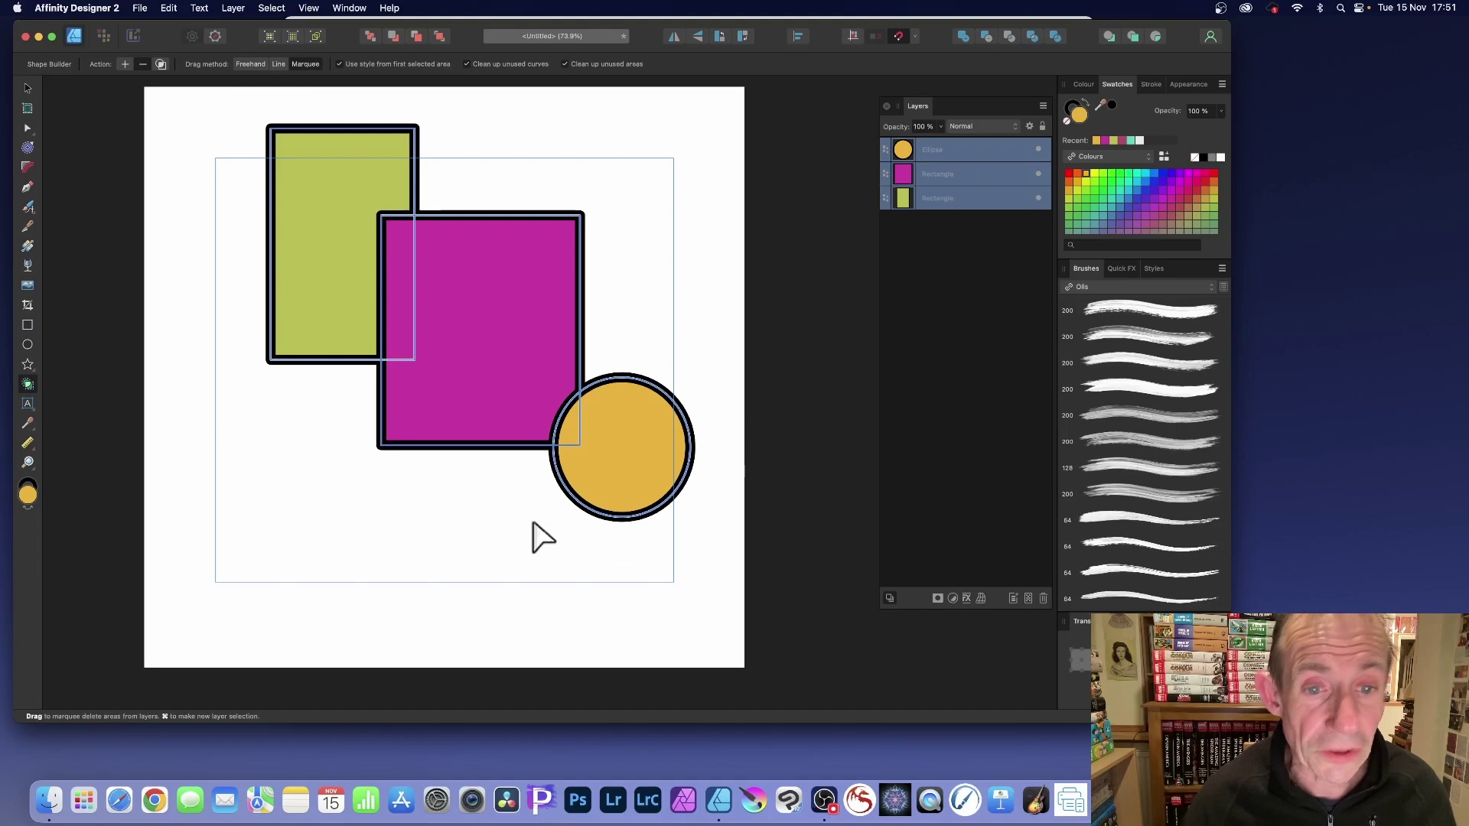
drag(243, 101, 775, 576)
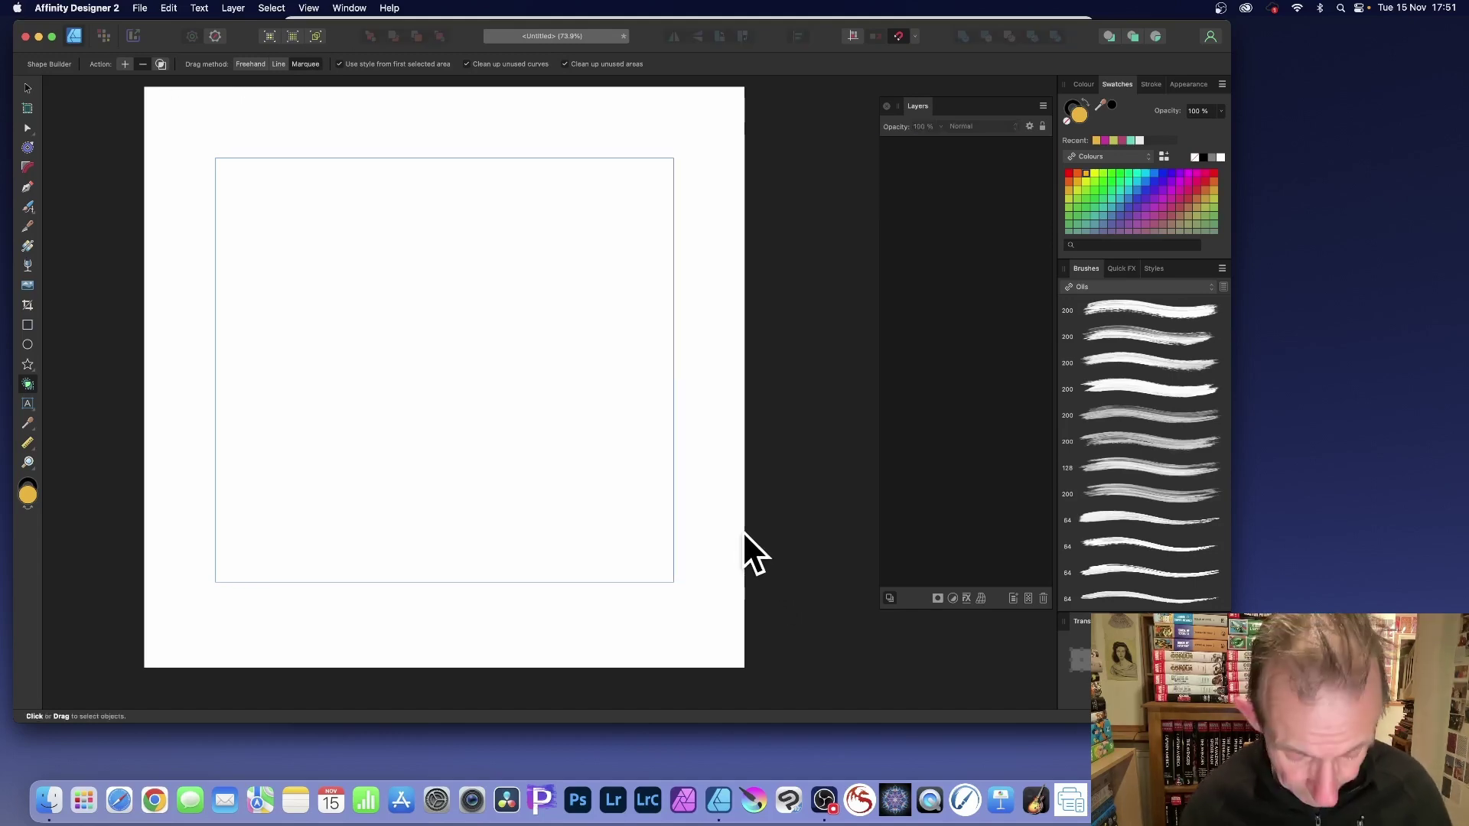
key(super+z)
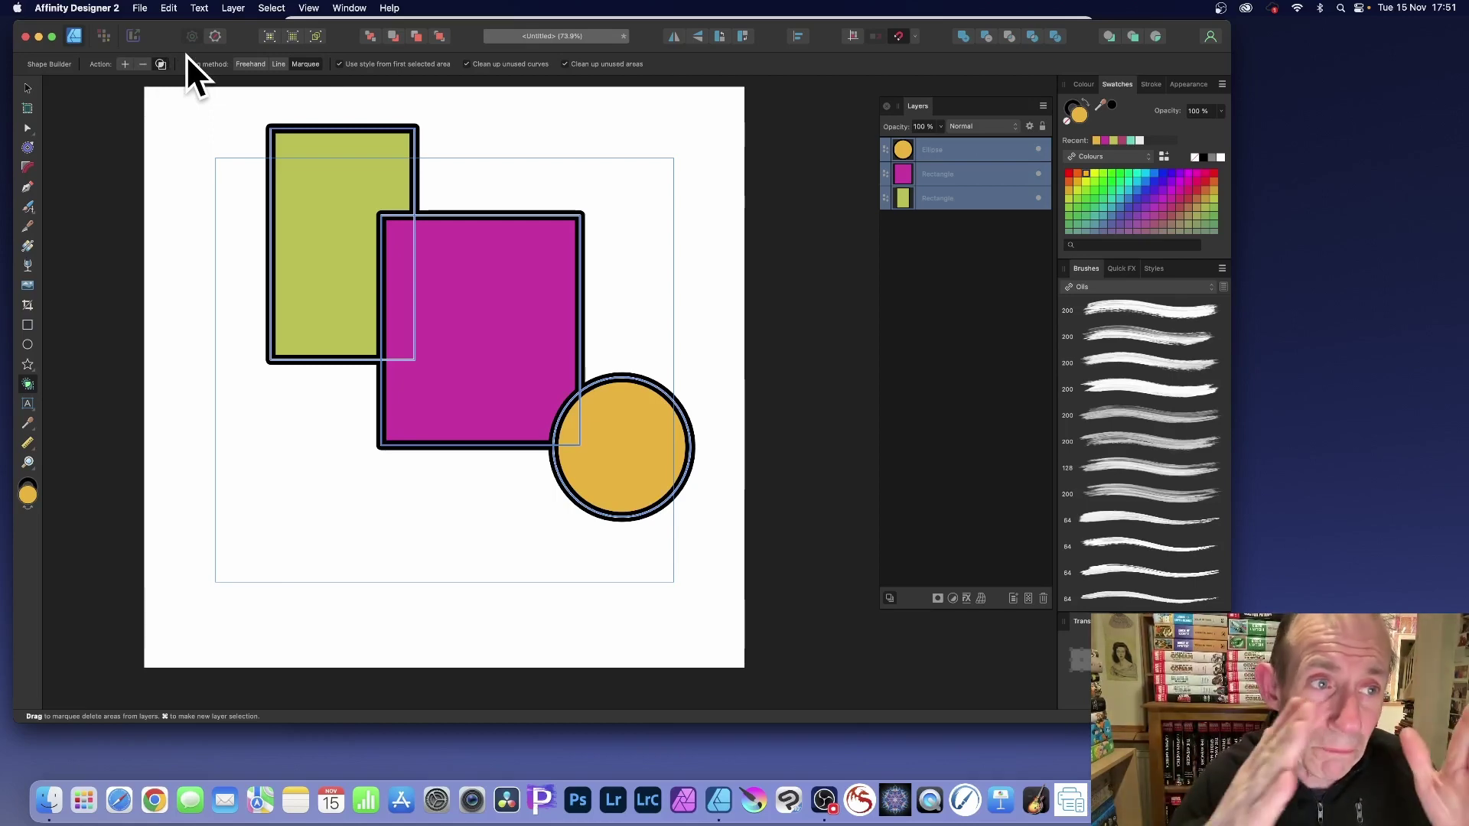
- With Add and Freehand, sweep through green, magenta and circle areas to create a combined green shape
click(125, 64)
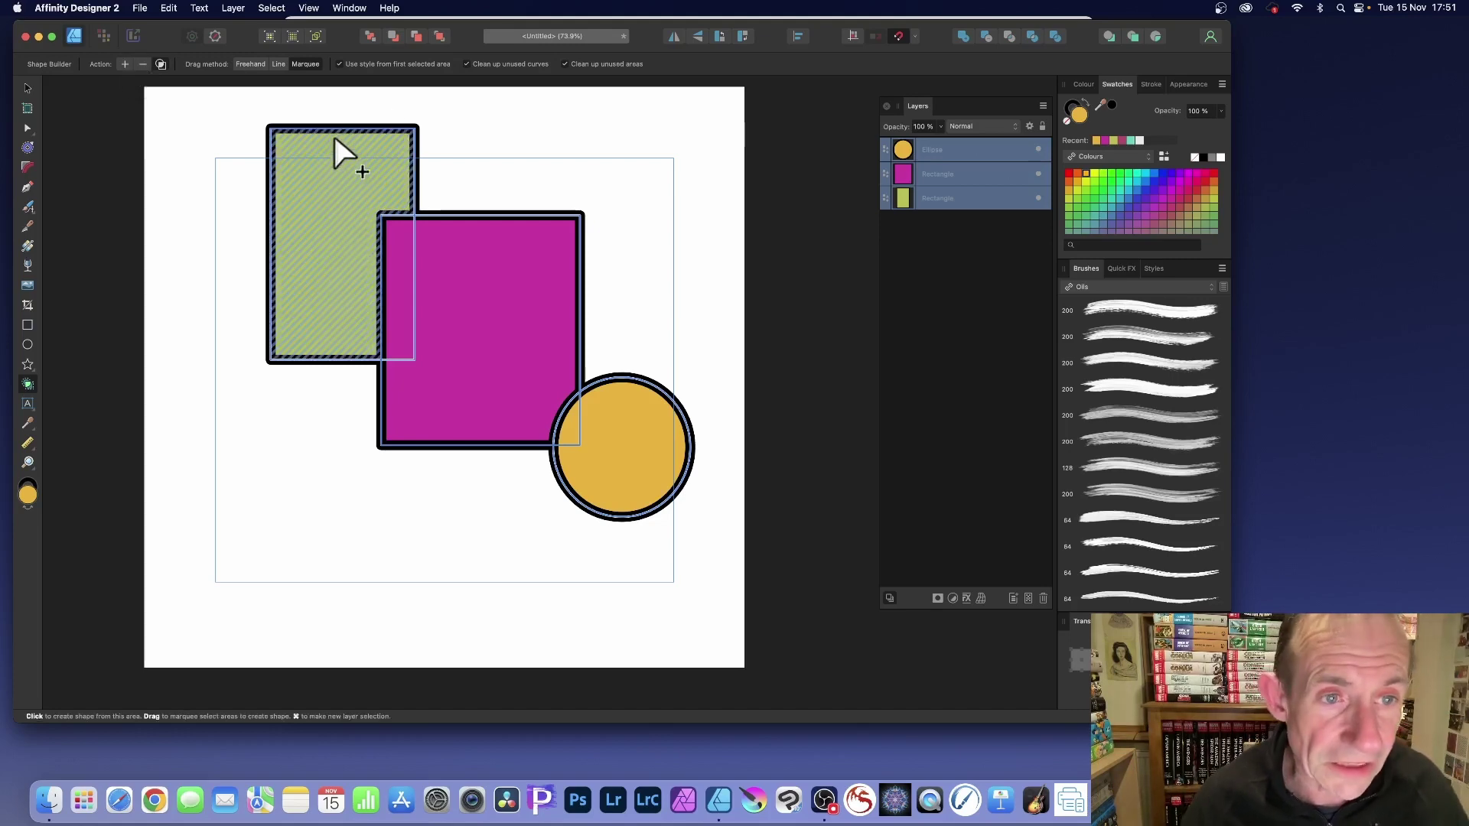
drag(329, 174, 375, 216)
drag(413, 300, 413, 300)
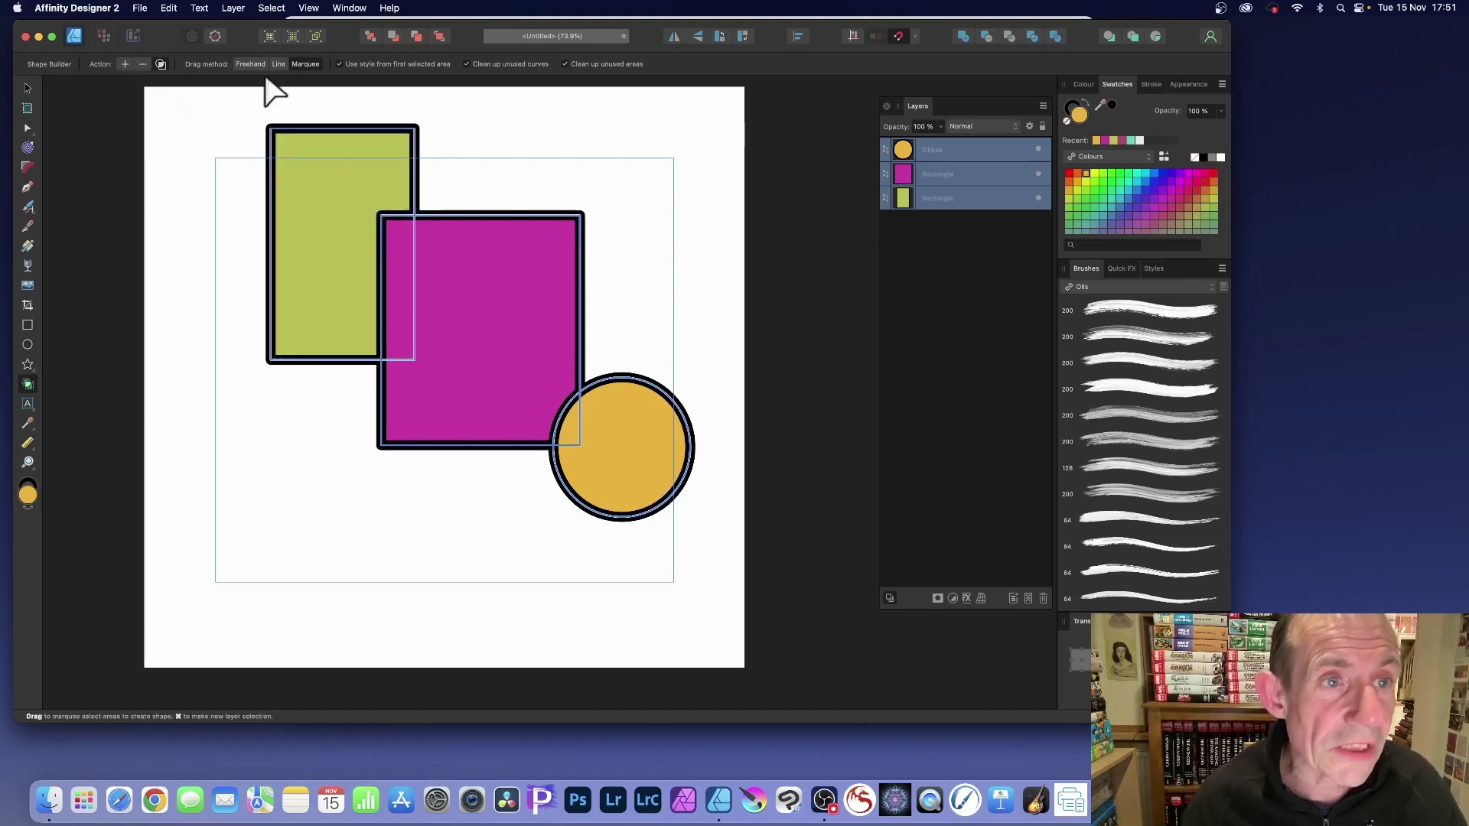
click(254, 65)
drag(304, 172, 431, 269)
mouse_move(502, 354)
mouse_down()
mouse_move(570, 419)
mouse_move(614, 420)
mouse_up()
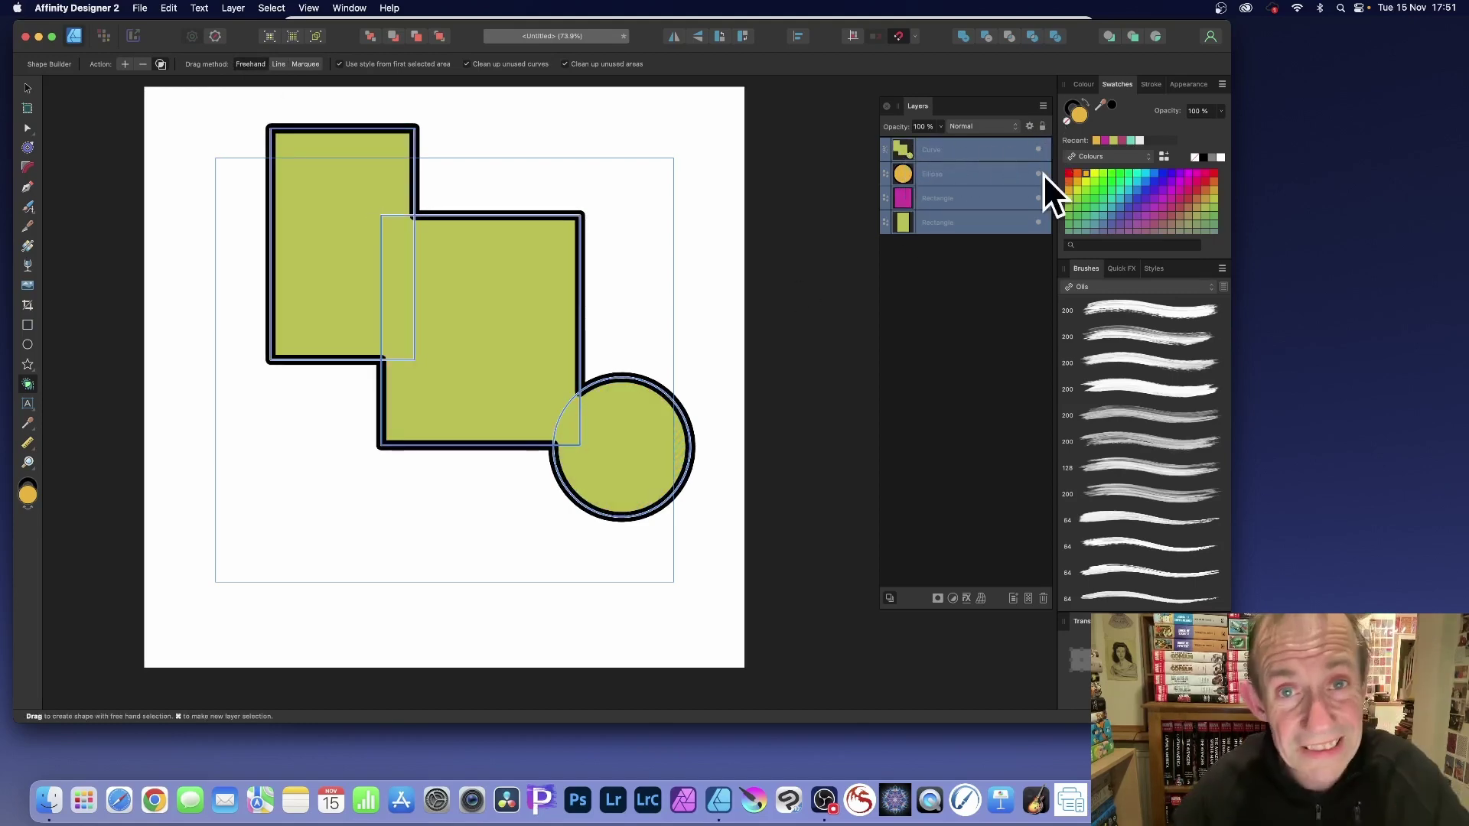
- Select the new combined green curve, shrink it from a corner, and place it at the right
click(27, 89)
drag(453, 260, 364, 322)
click(451, 264)
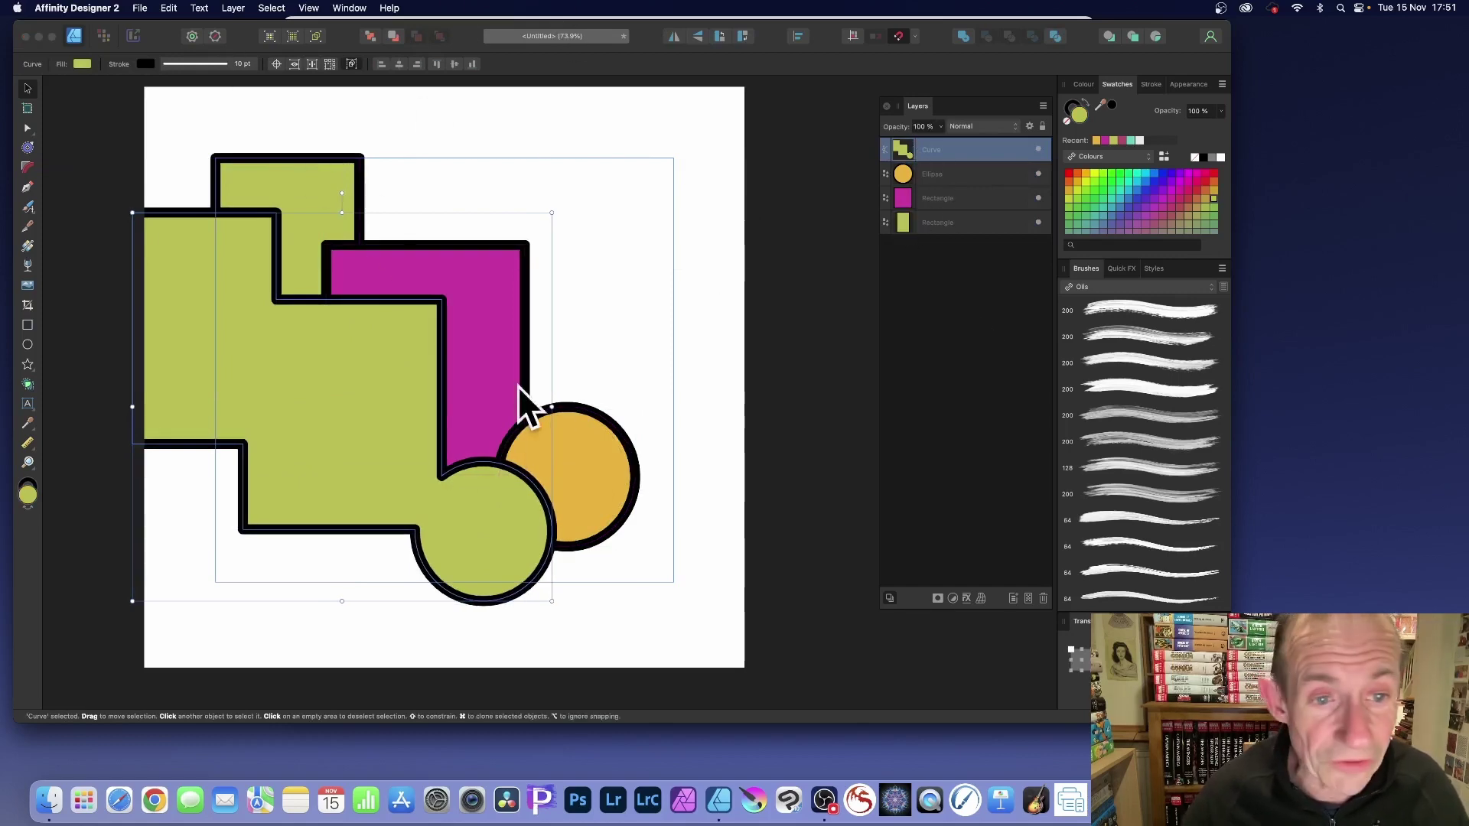
drag(402, 381, 360, 190)
drag(339, 109, 564, 268)
drag(611, 369, 530, 278)
- Select all four objects and, with Create, sweep through green, magenta, stepped and circle areas into one shape
drag(153, 89, 759, 629)
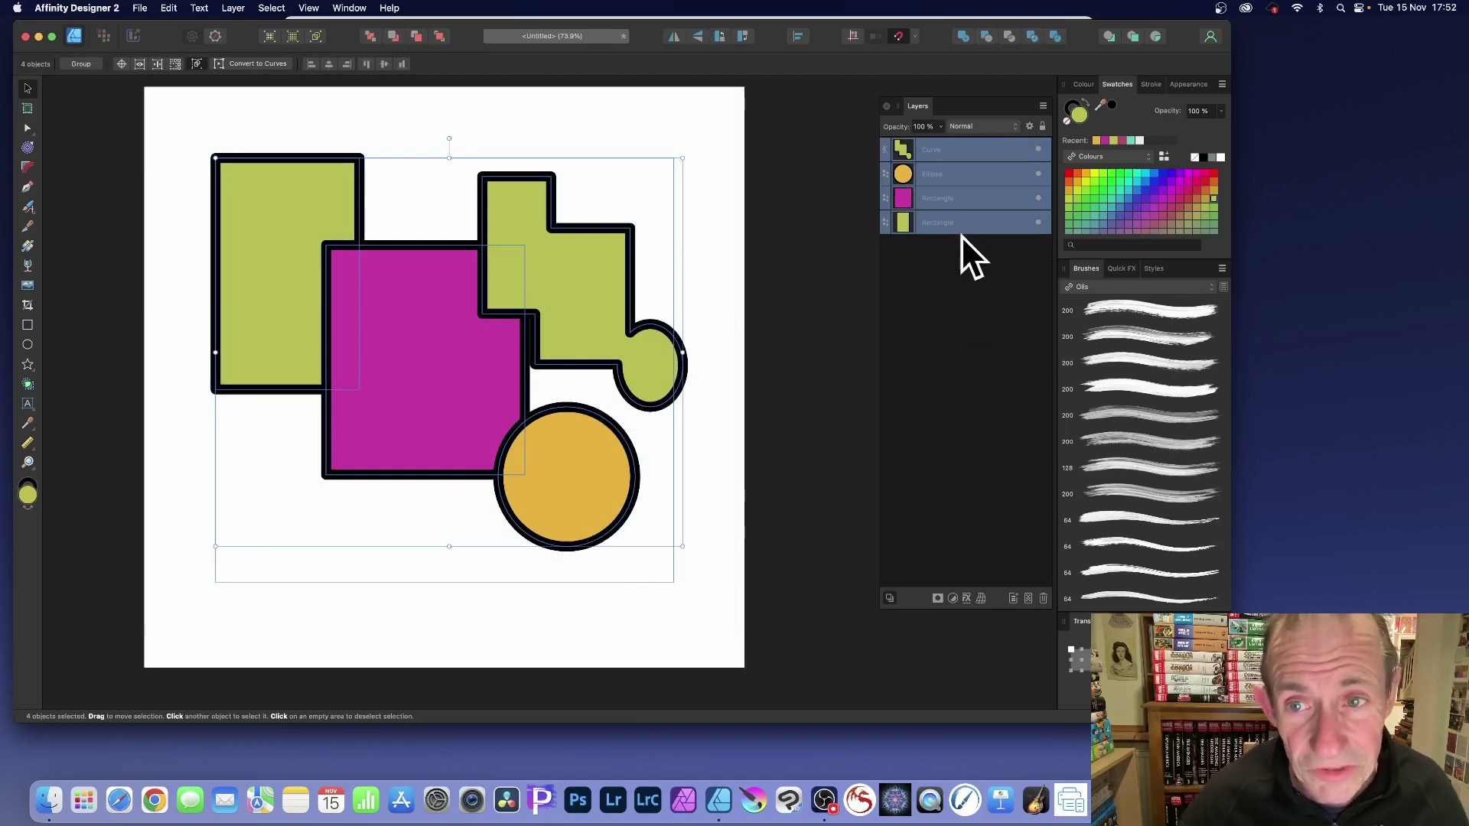
click(27, 383)
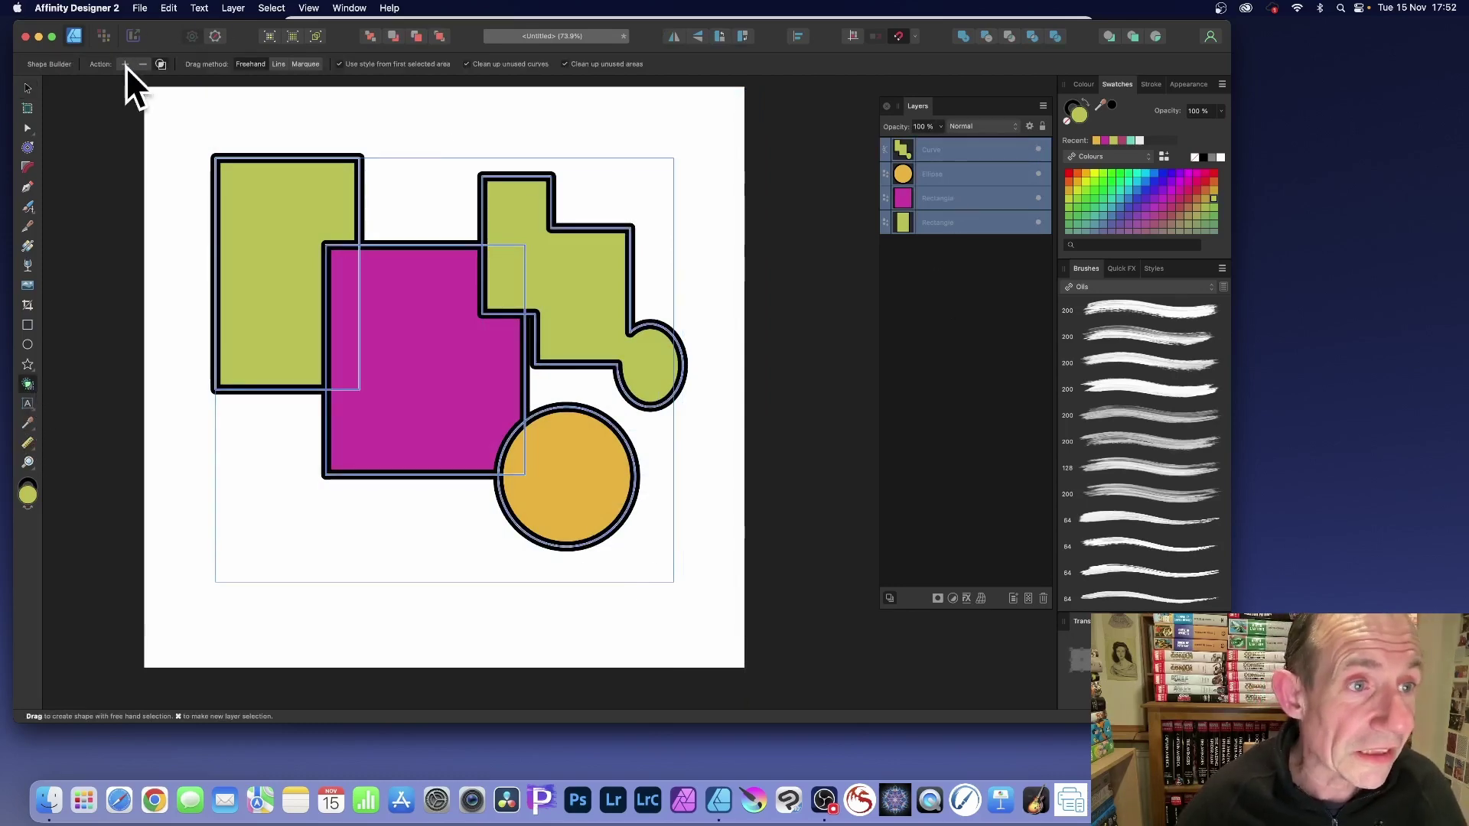
click(161, 64)
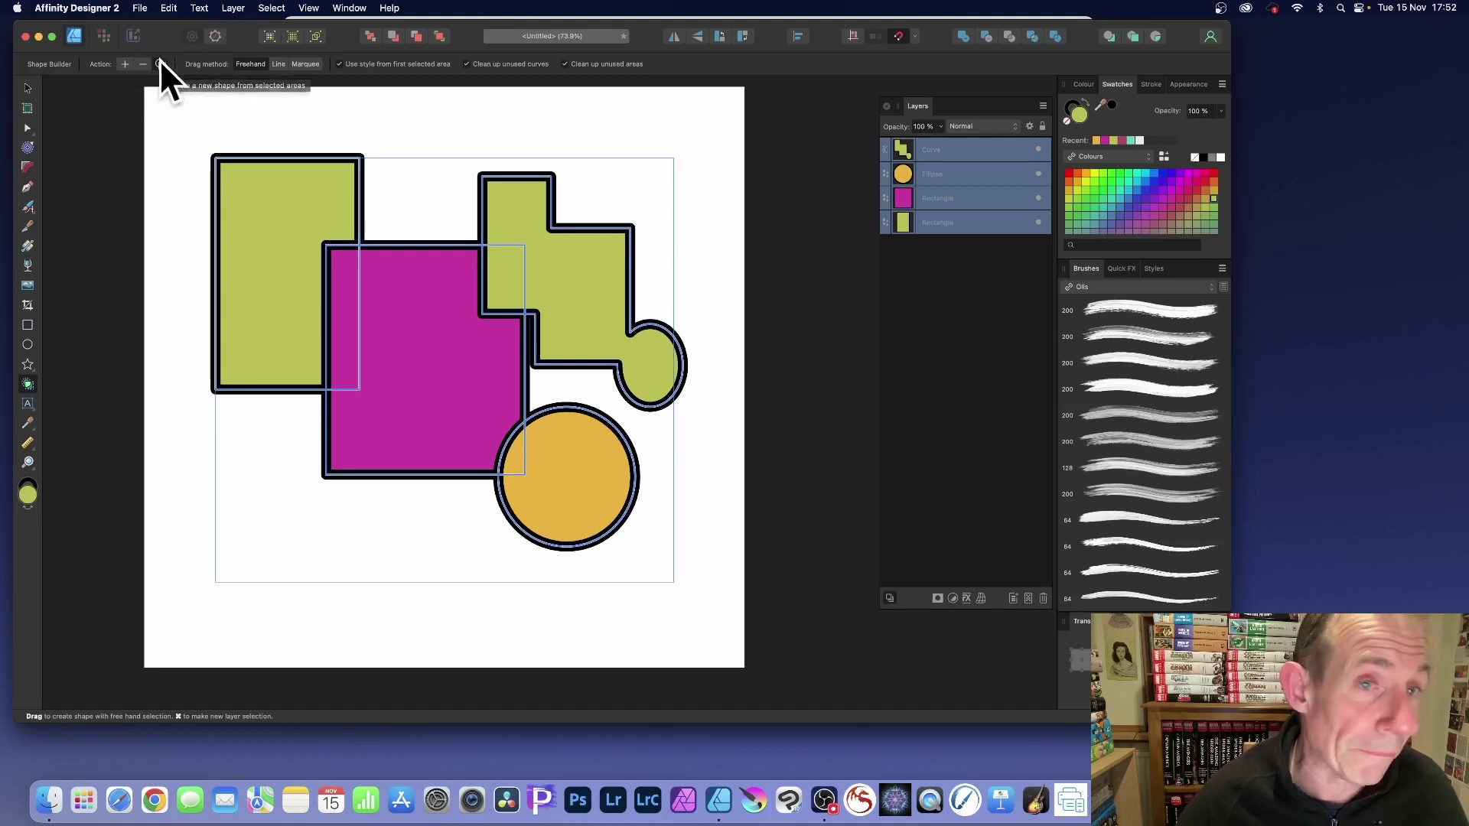
mouse_move(259, 286)
mouse_down()
mouse_move(286, 236)
mouse_move(378, 334)
mouse_up()
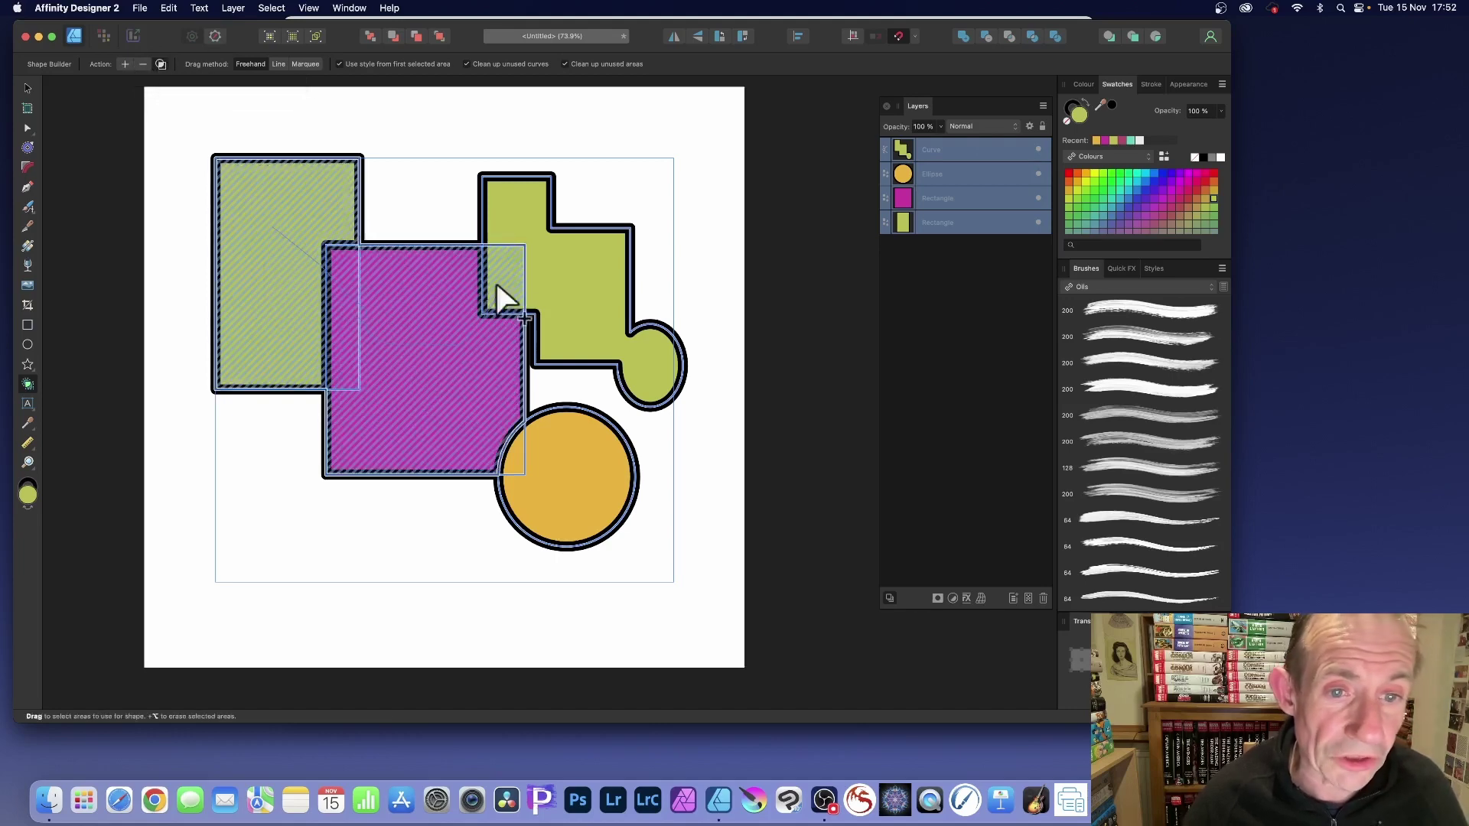
drag(496, 287, 521, 214)
mouse_move(417, 337)
mouse_down()
mouse_move(528, 471)
mouse_move(566, 470)
mouse_up()
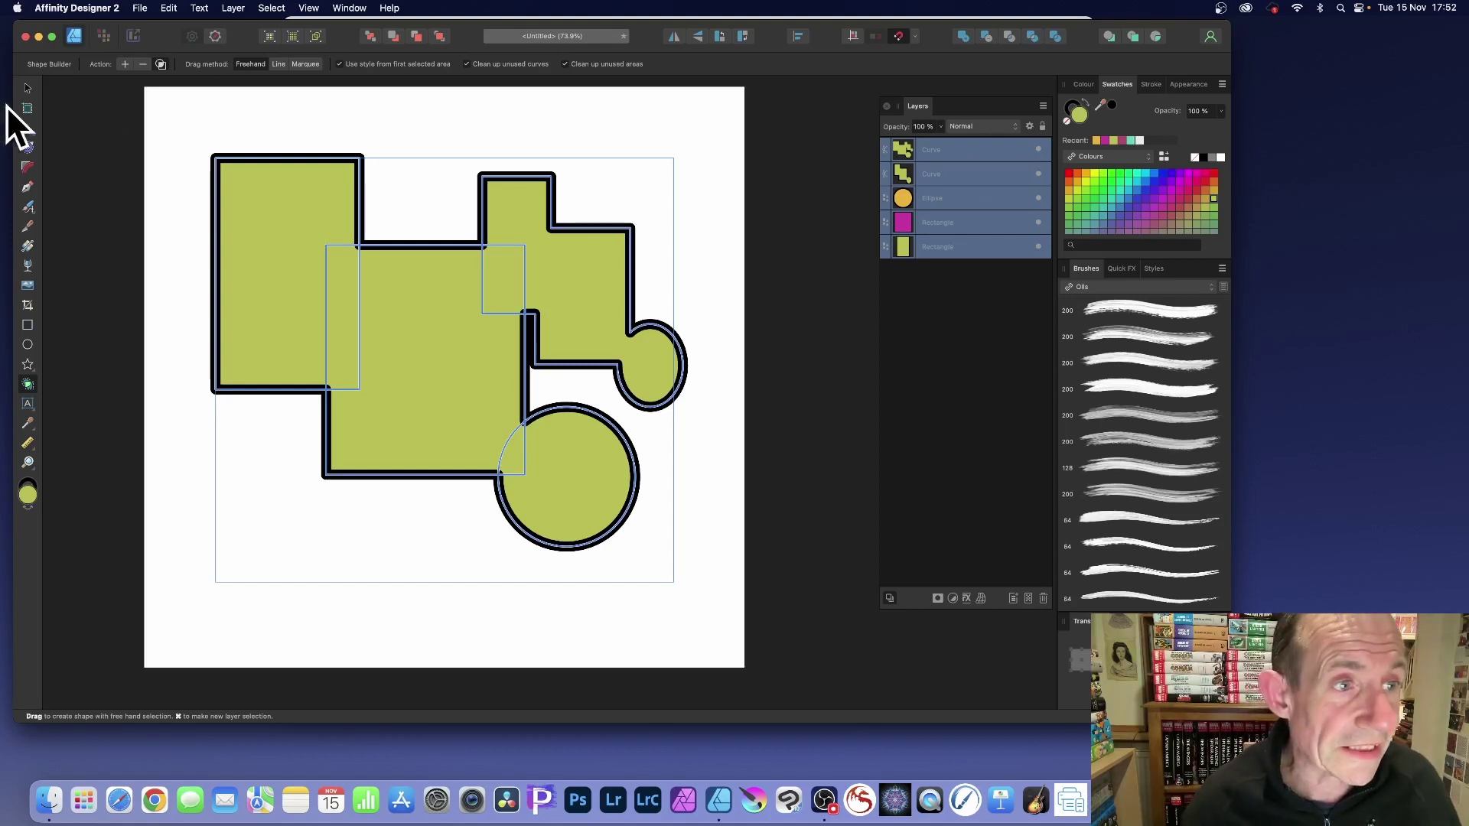
- Delete every shape on the page and draw a gold five-point star near the top
key(v)
drag(183, 100, 762, 620)
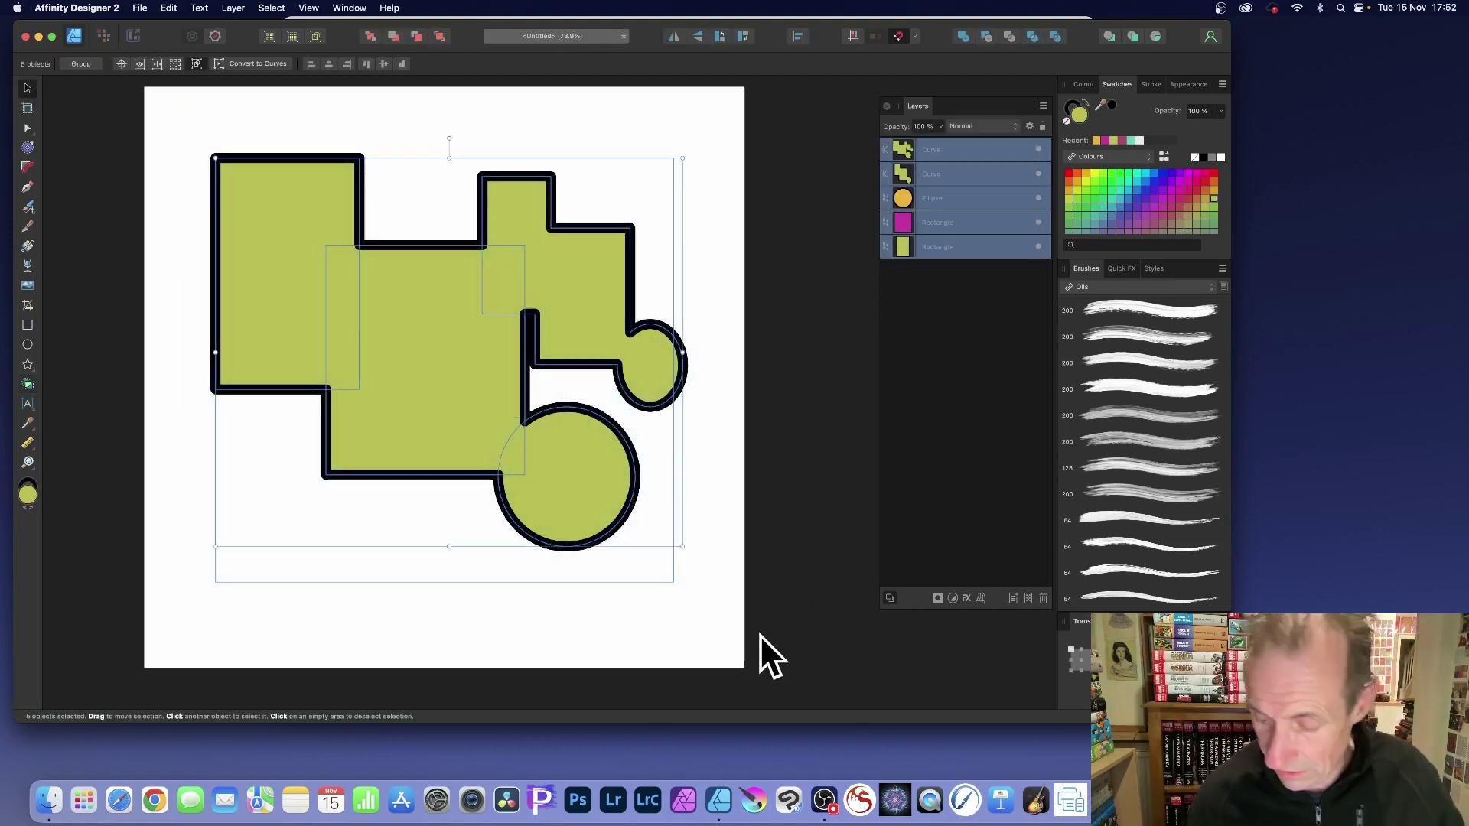
key(Delete)
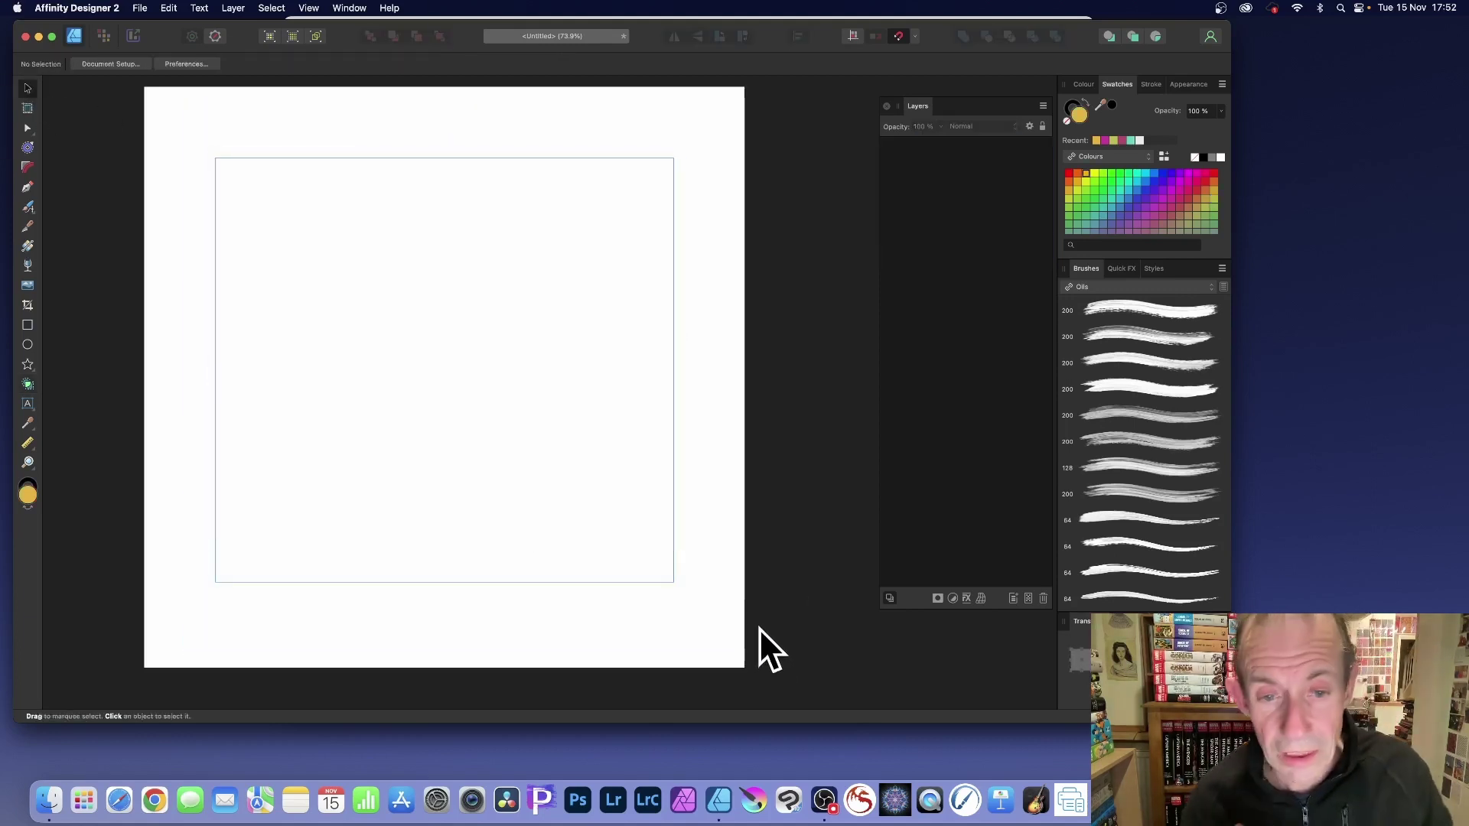
click(27, 364)
mouse_move(216, 127)
mouse_down()
mouse_move(393, 314)
mouse_move(543, 439)
mouse_up()
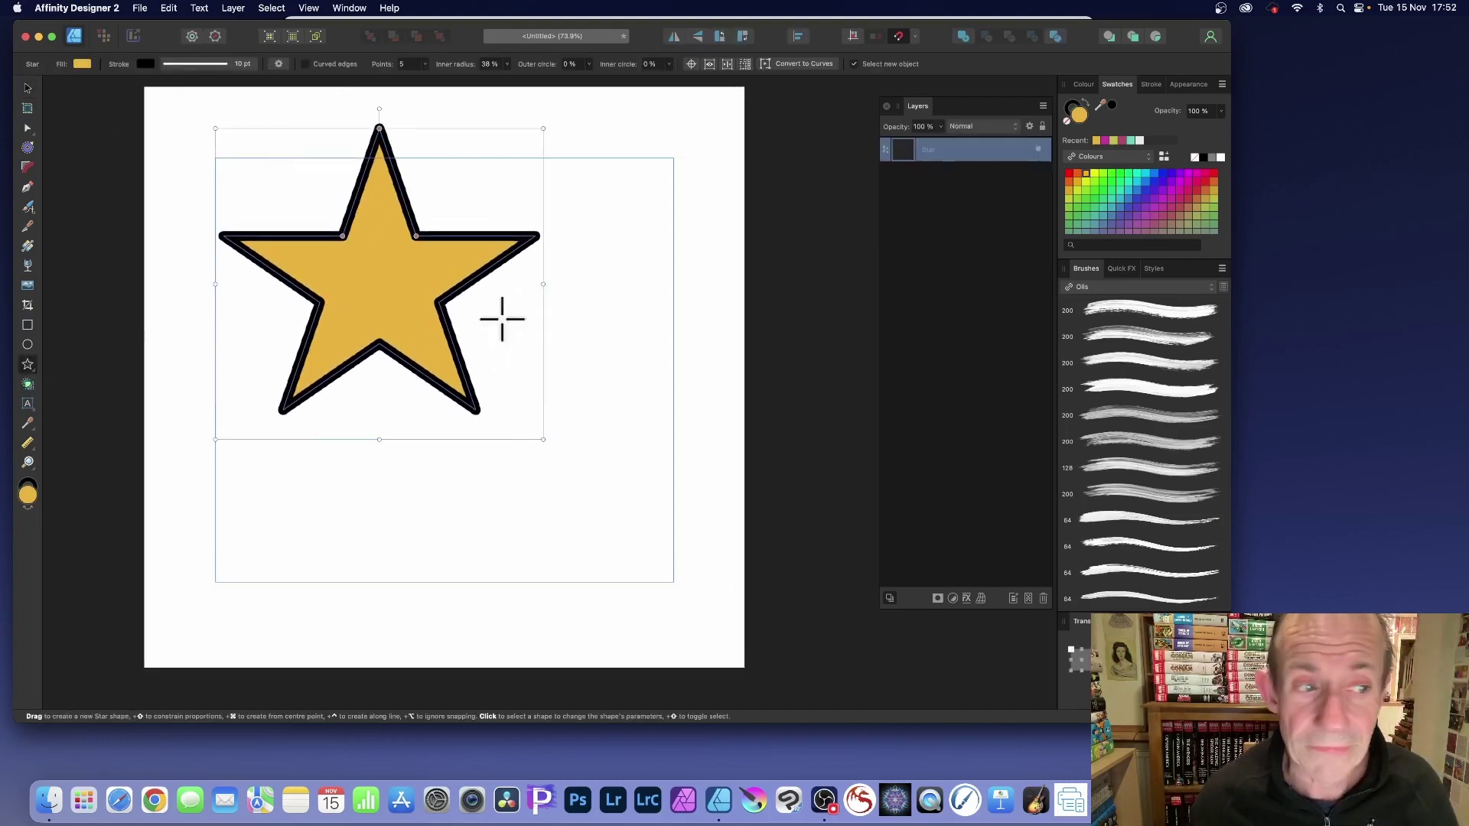
- Add artistic text reading 'text' to the right of the star
click(28, 404)
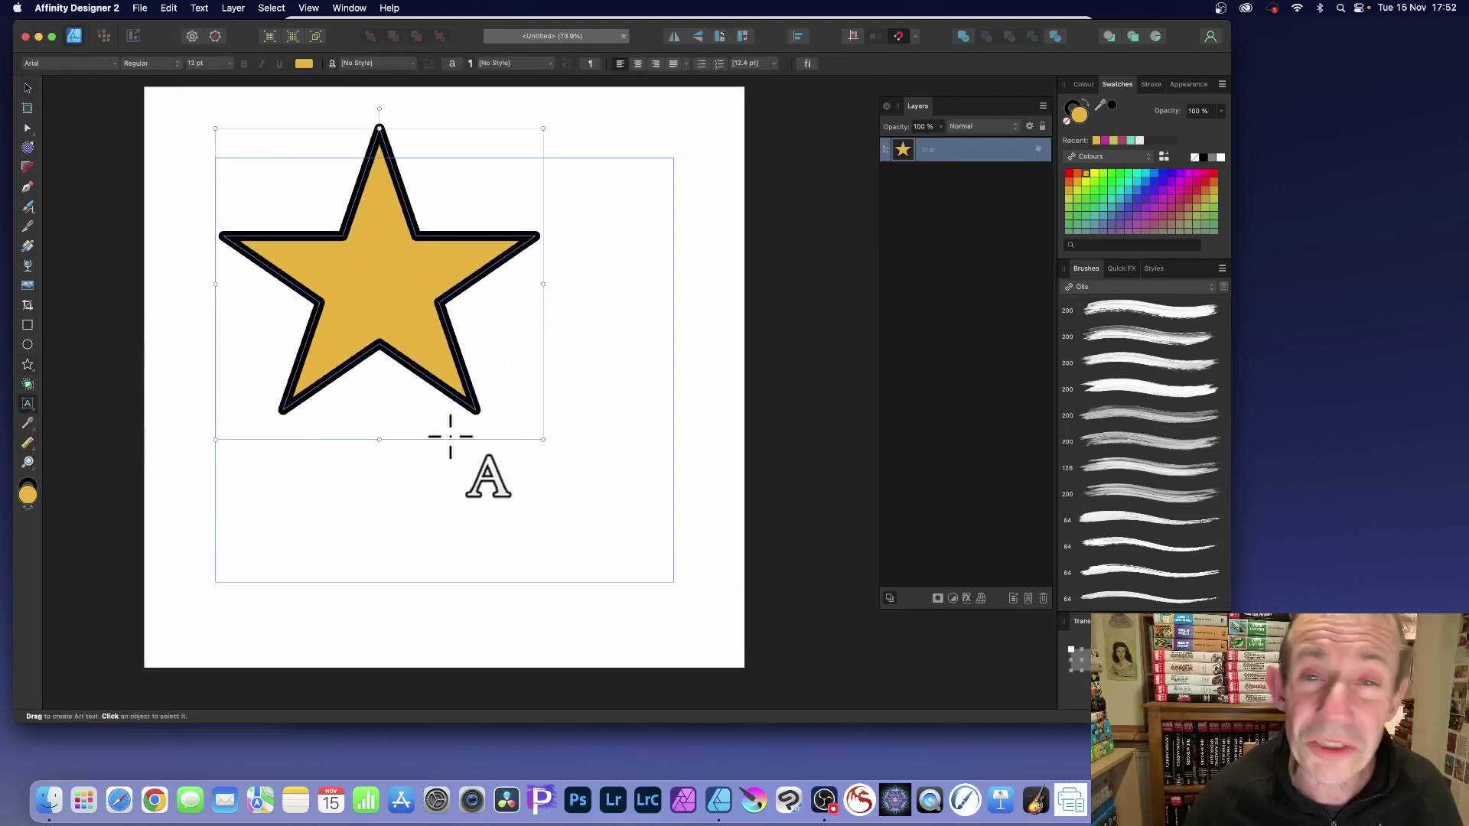
click(490, 352)
text(text)
scroll(609, 340, up, 3)
scroll(609, 340, right, 2)
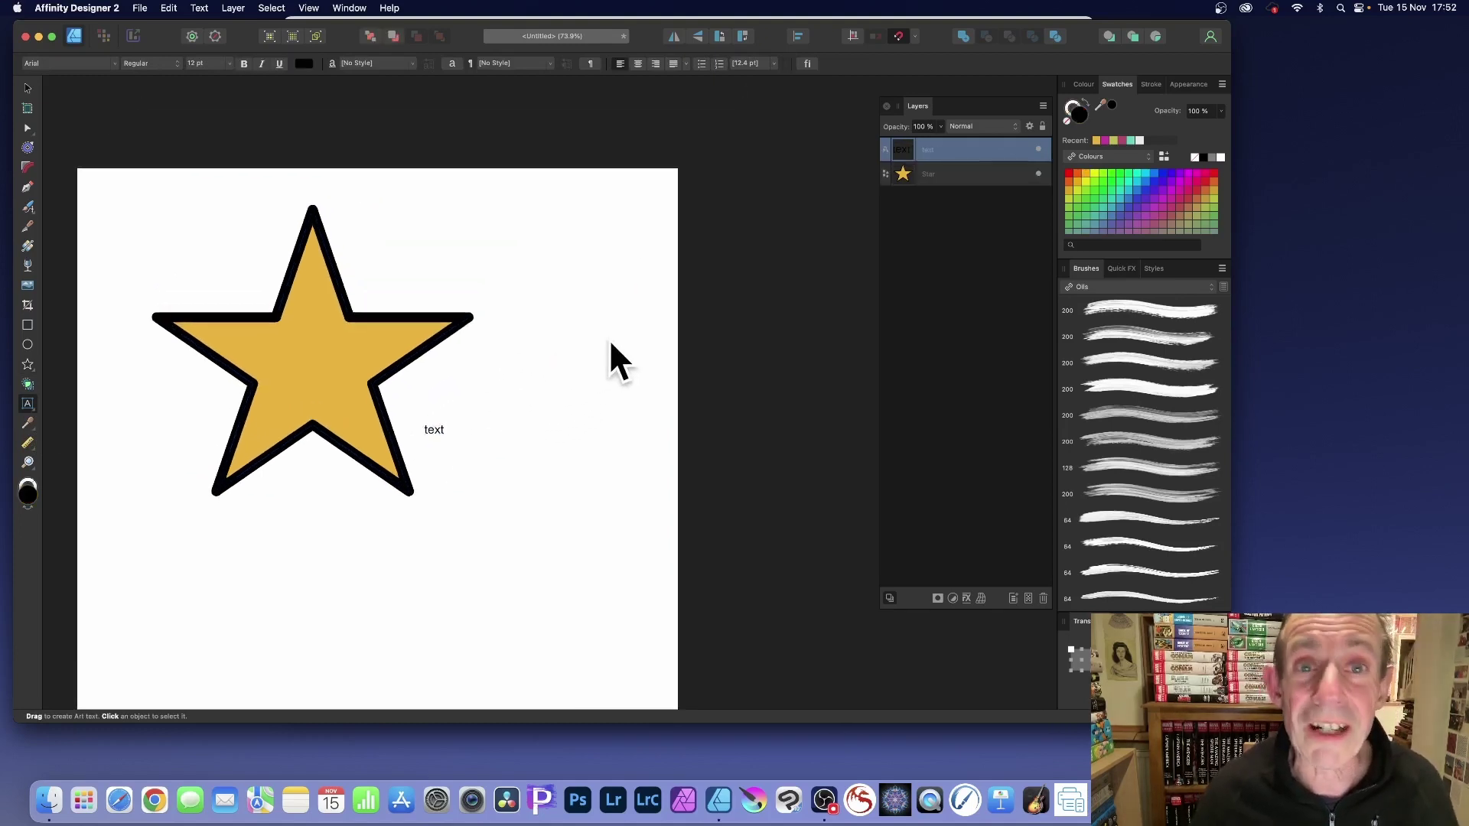
scroll(609, 338, up, 2)
scroll(609, 339, right, 2)
scroll(528, 365, down, 4)
scroll(563, 356, left, 3)
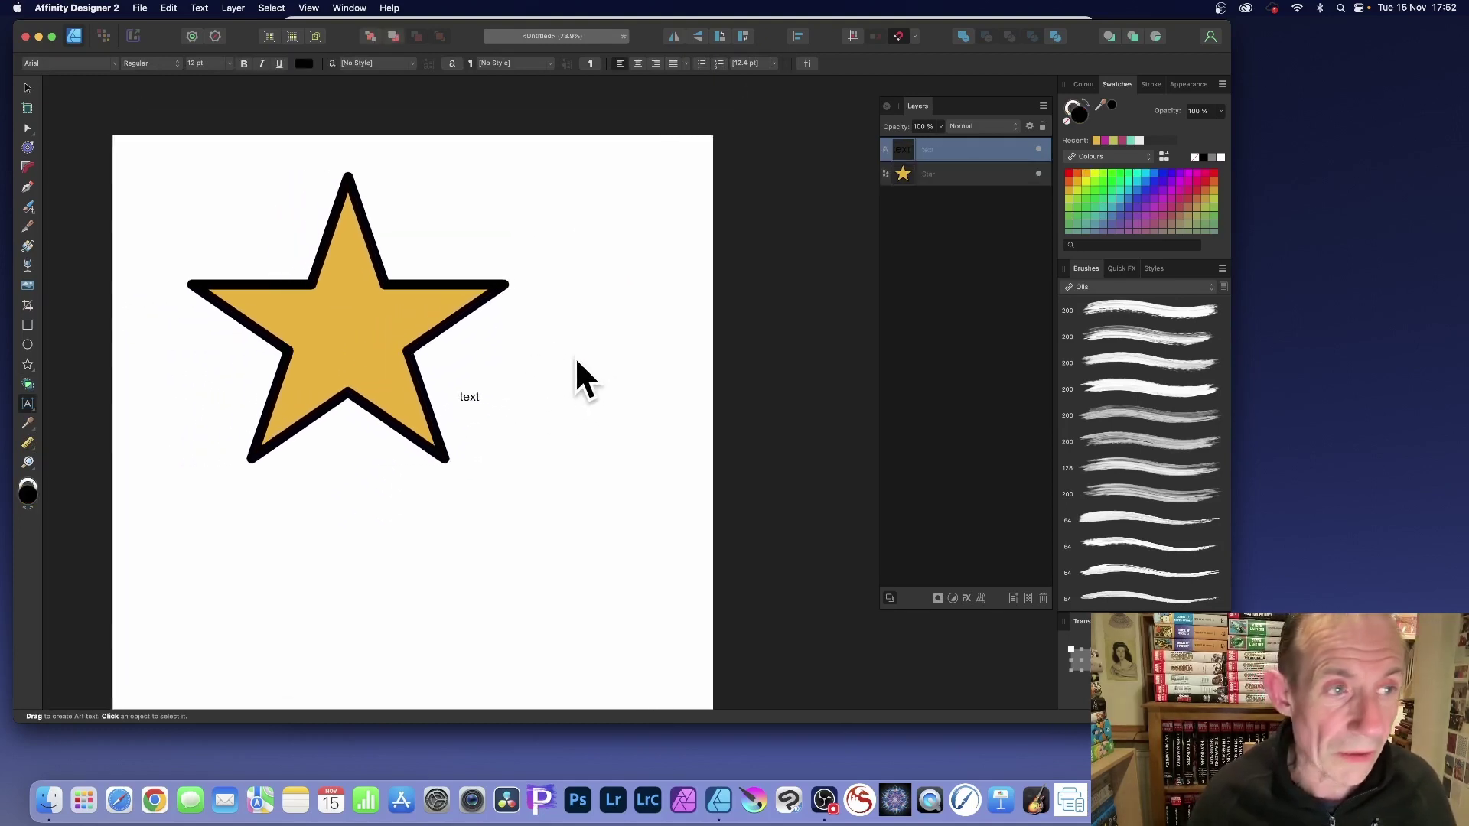
scroll(575, 355, left, 1)
- Enlarge the word to 188.6 pt and move it down below the star
click(28, 87)
drag(499, 399, 763, 572)
drag(688, 457, 516, 508)
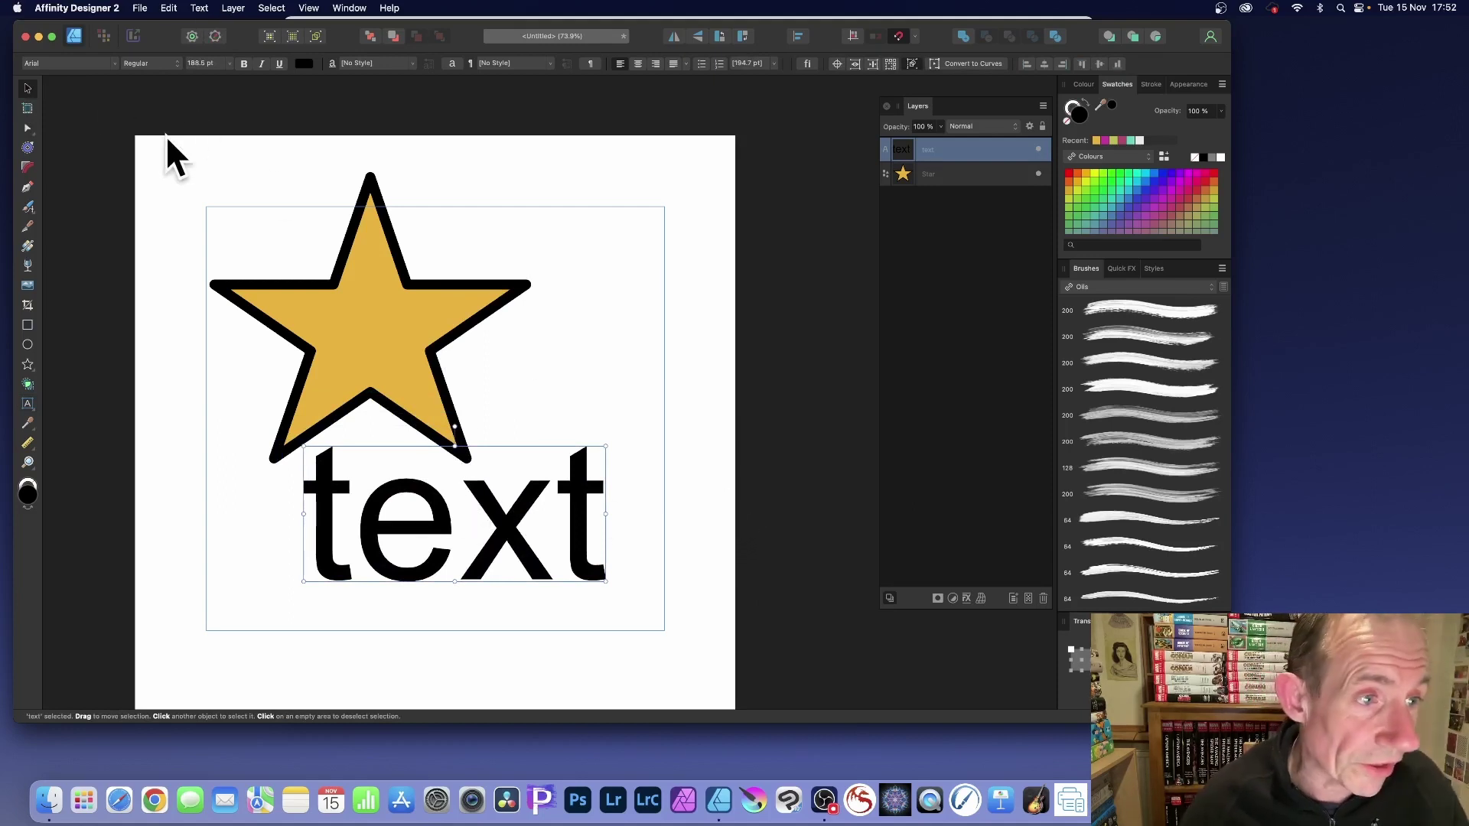
- Combine the 't' and 'e' letters of the word into a new curve with Shape Builder
click(28, 384)
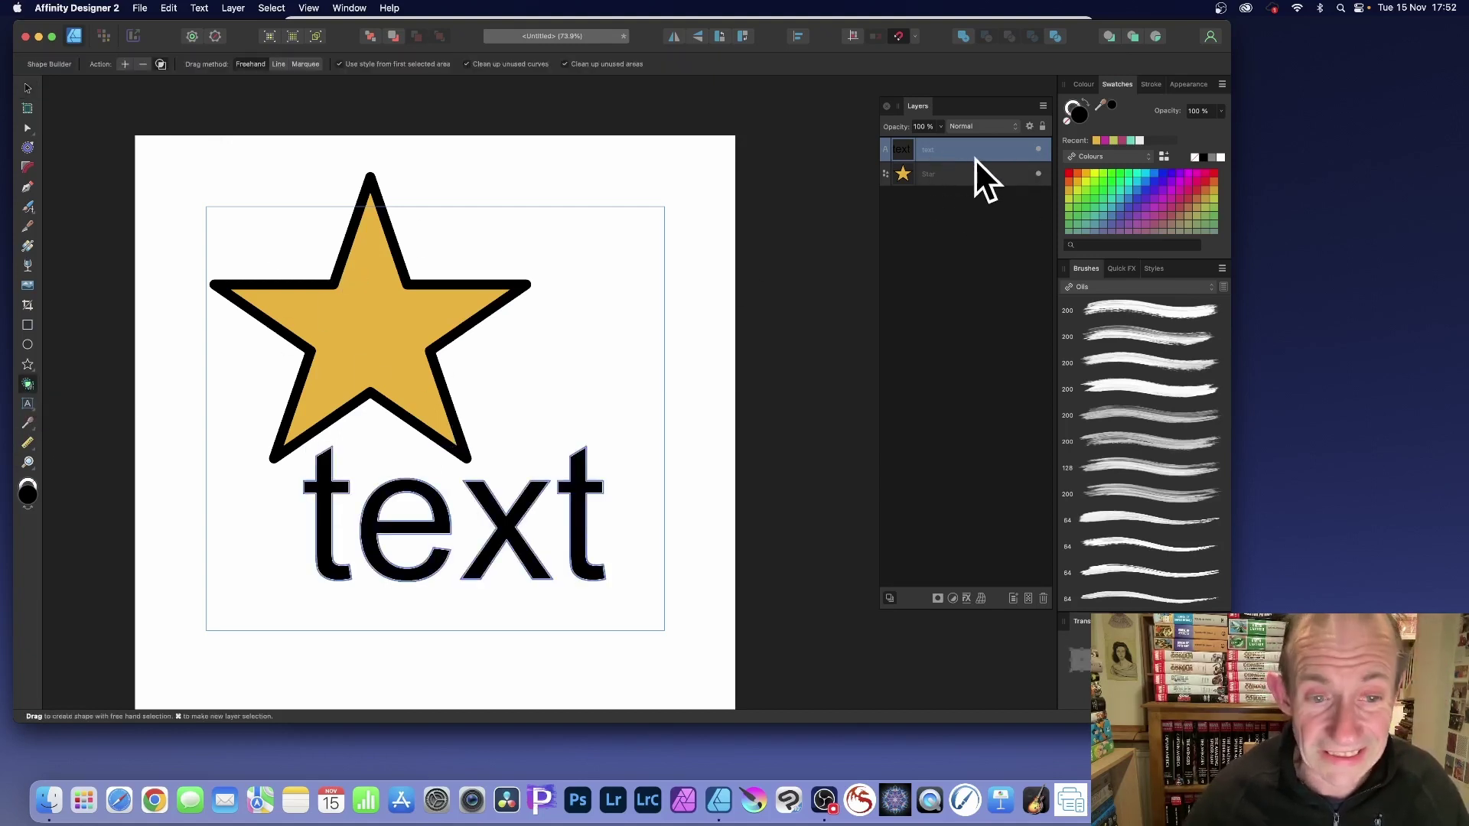
drag(327, 515, 381, 503)
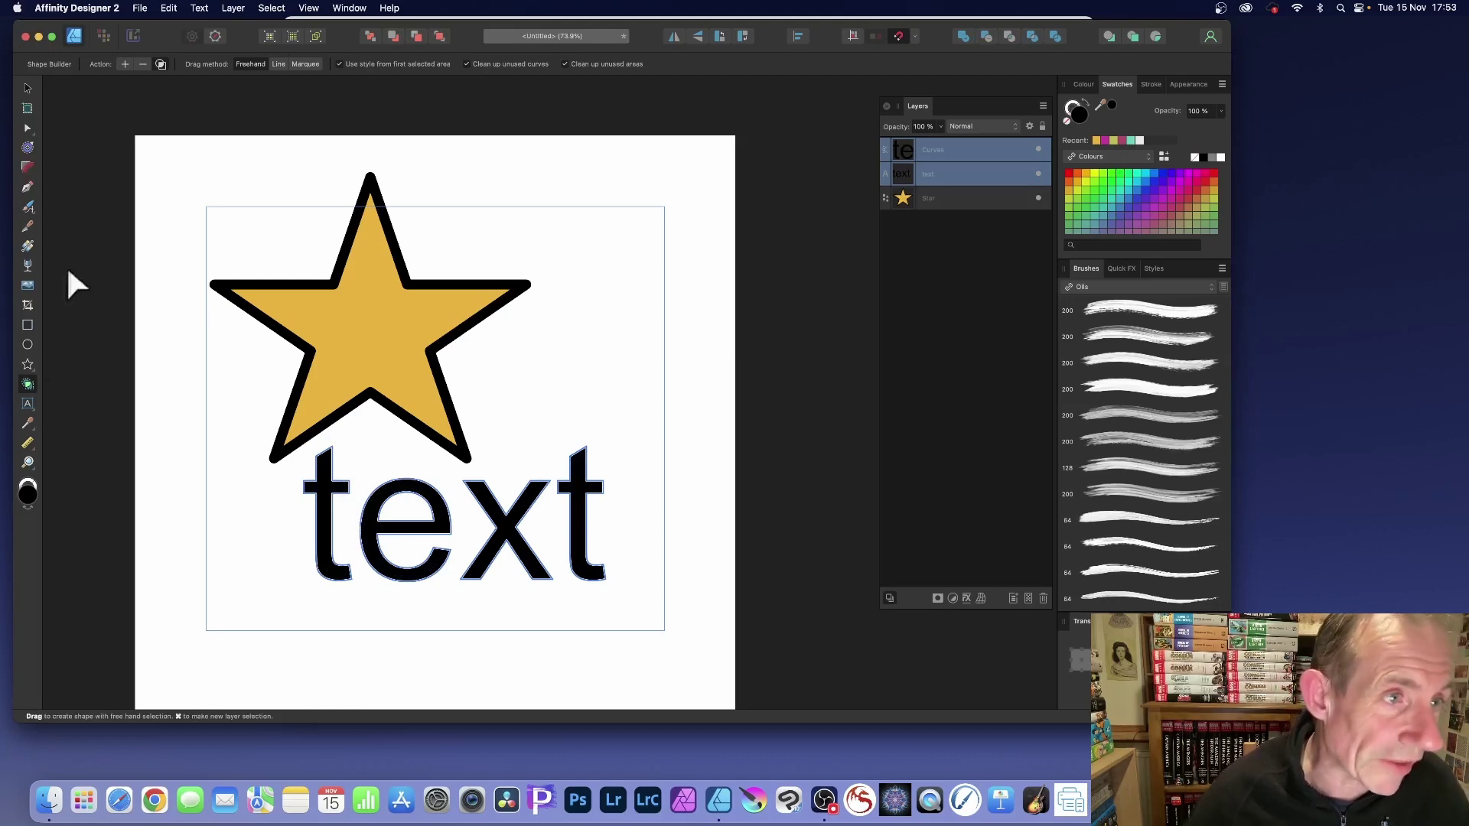
click(30, 92)
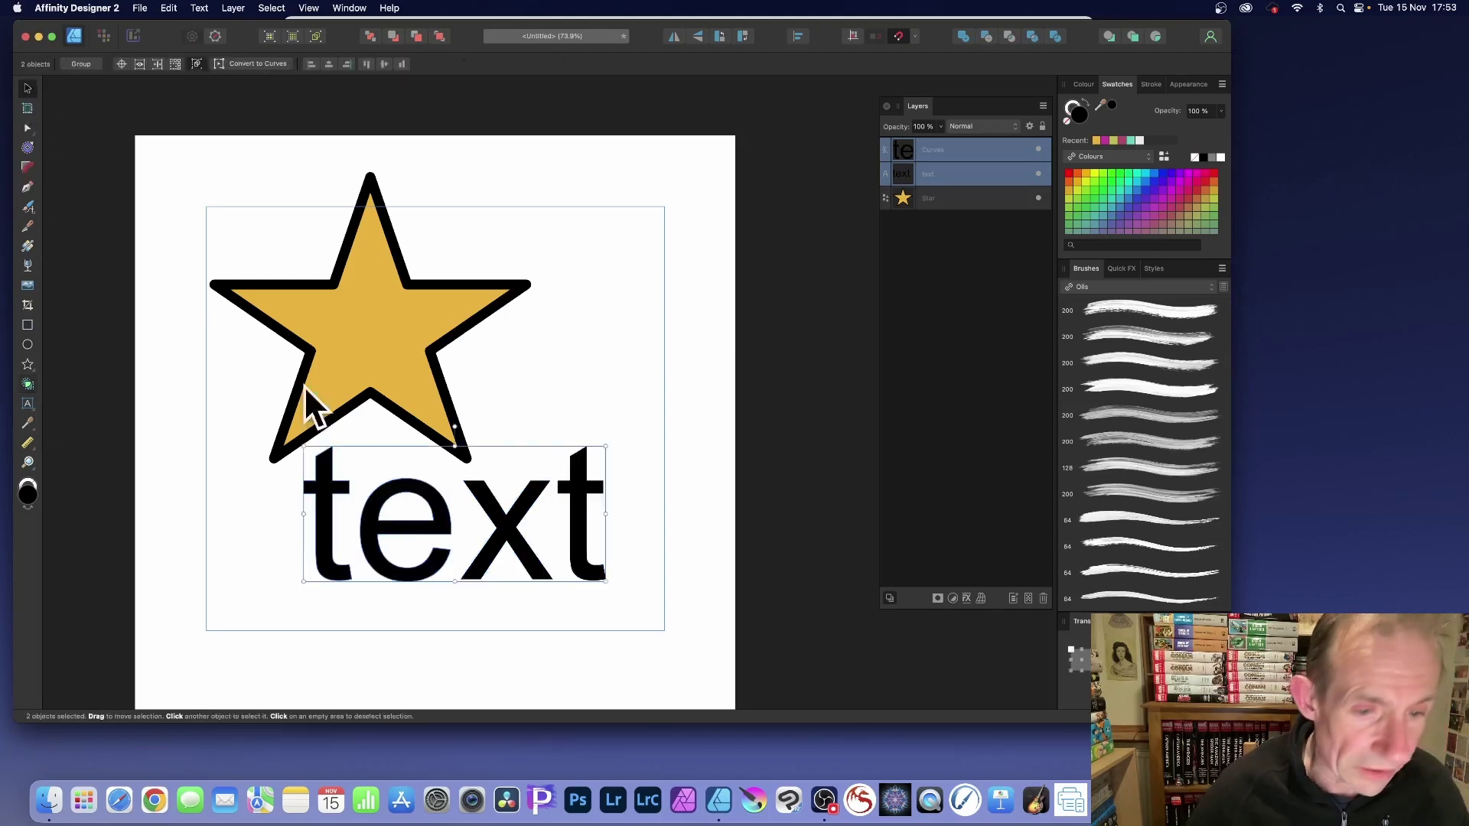
- Clone the word and letter shape down and right, then select both Curves and both text layers
mouse_move(411, 497)
mouse_down()
mouse_move(457, 557)
mouse_move(427, 546)
mouse_up()
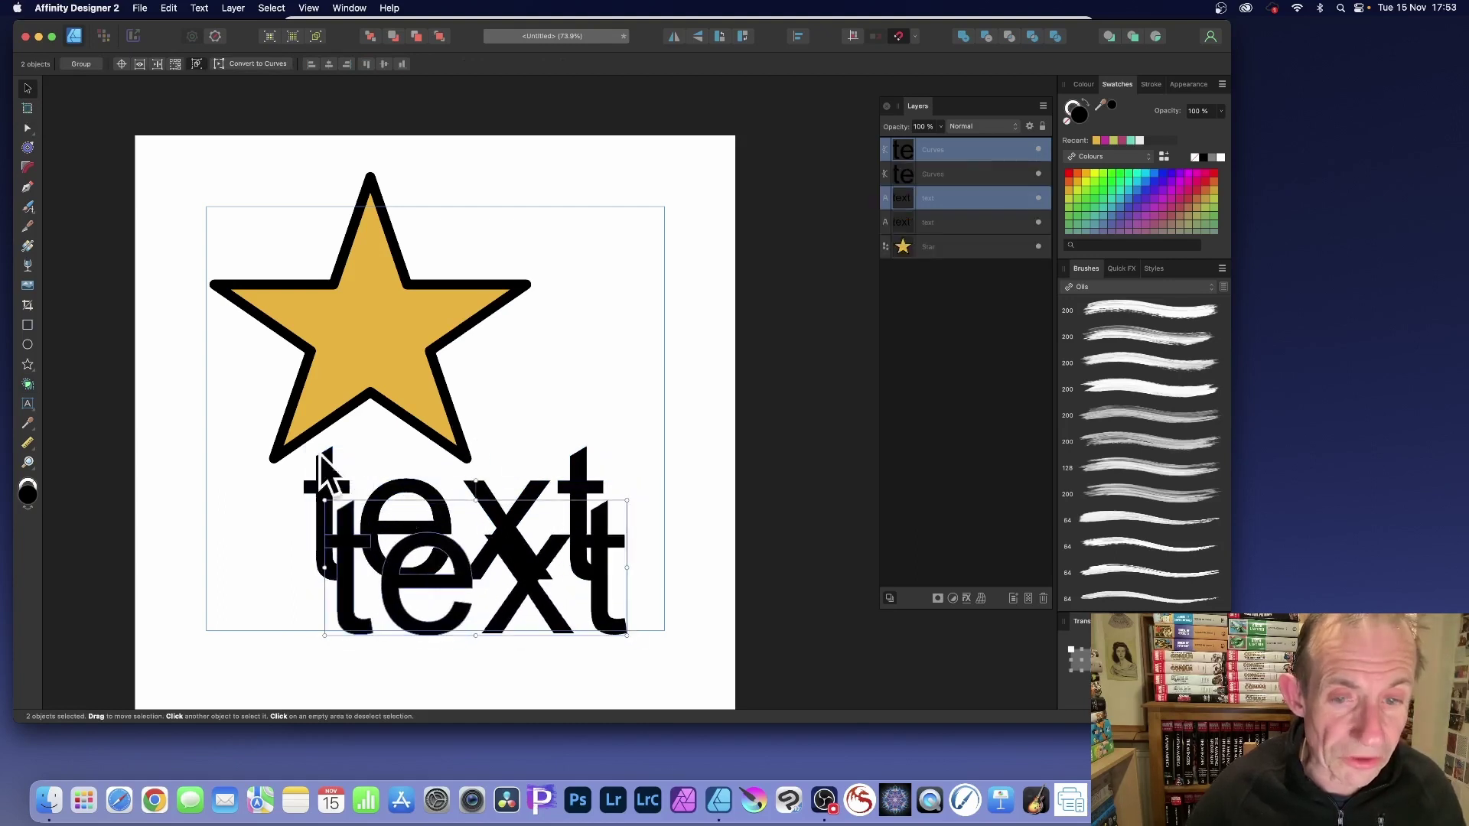
shift+click(942, 174)
click(958, 290)
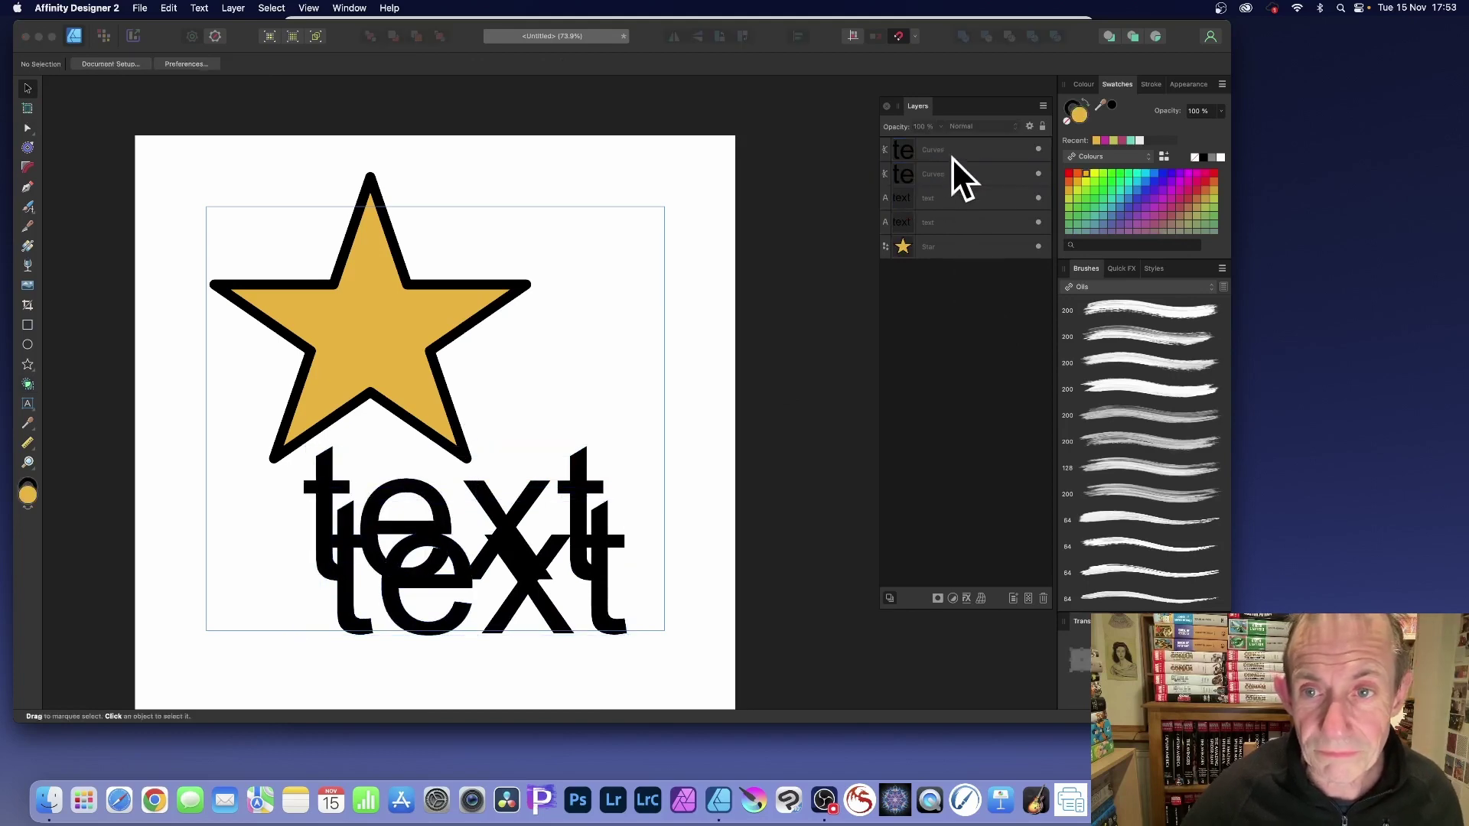
click(951, 155)
shift+click(949, 173)
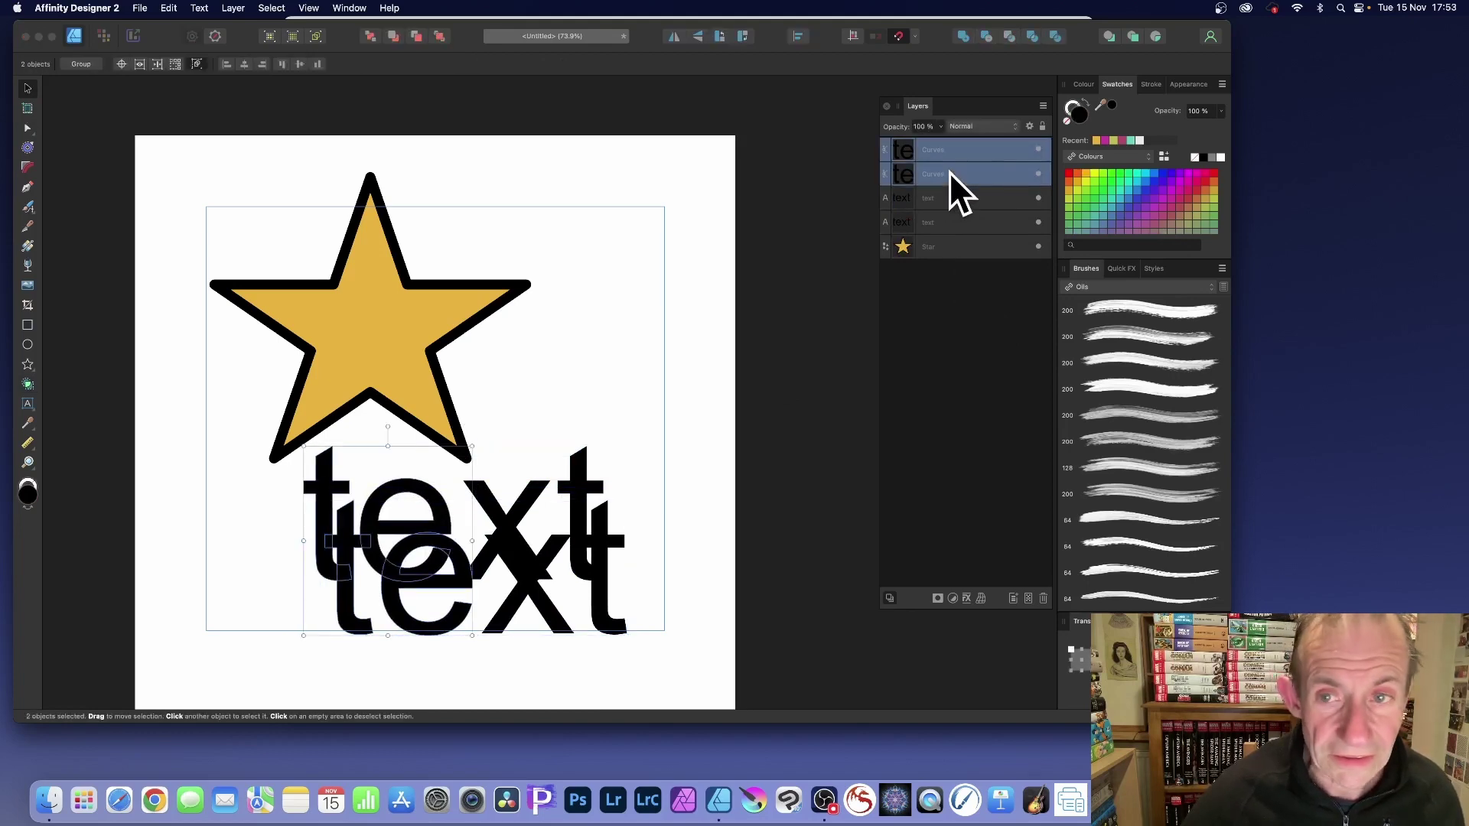
shift+click(946, 198)
shift+click(952, 221)
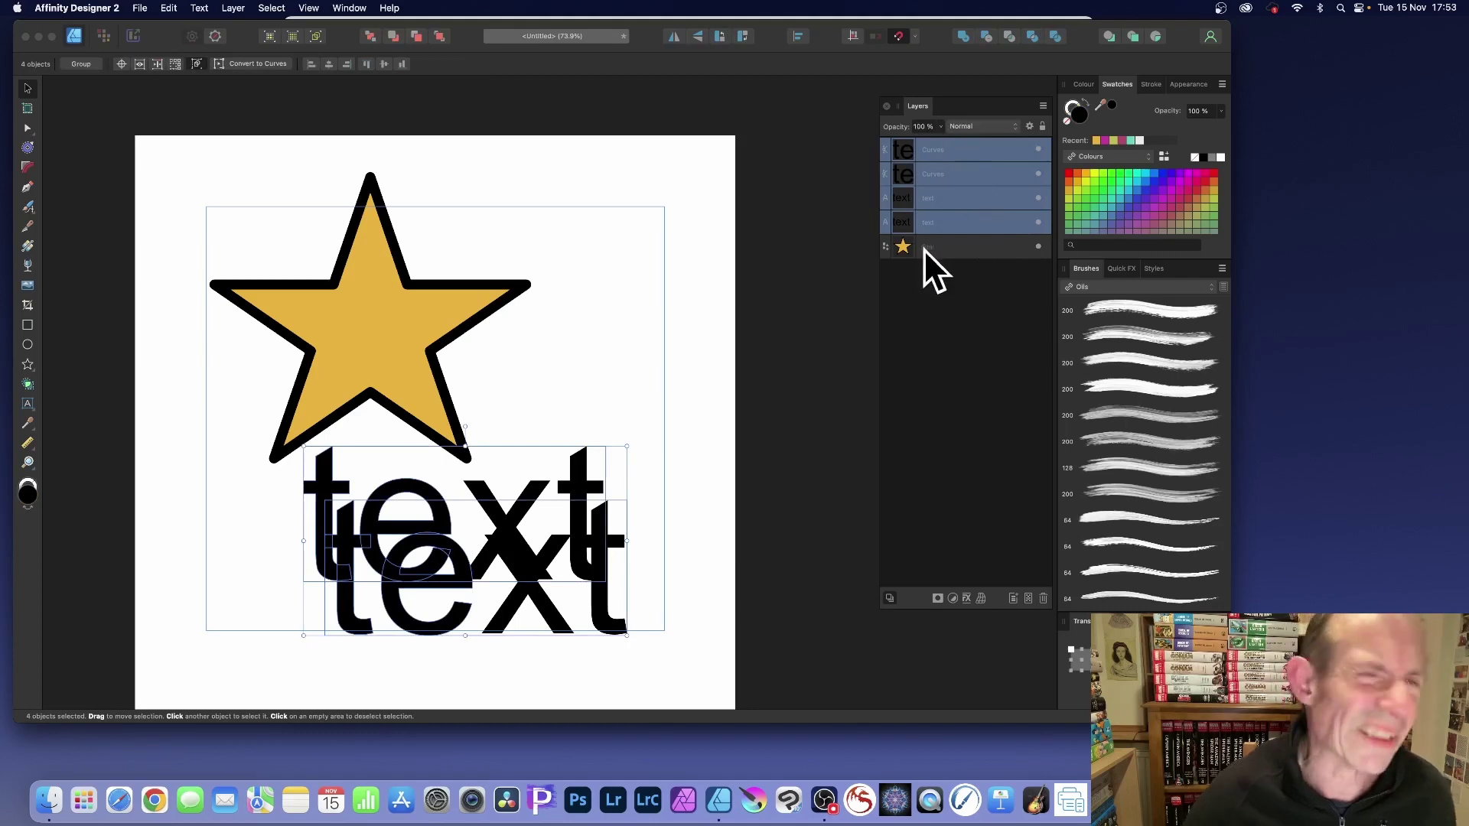
- Try merging the t and e areas of both words with Shape Builder, then undo it
click(28, 385)
mouse_move(306, 470)
mouse_down()
mouse_move(333, 540)
mouse_move(353, 550)
mouse_move(371, 505)
mouse_move(390, 504)
mouse_move(403, 581)
mouse_up()
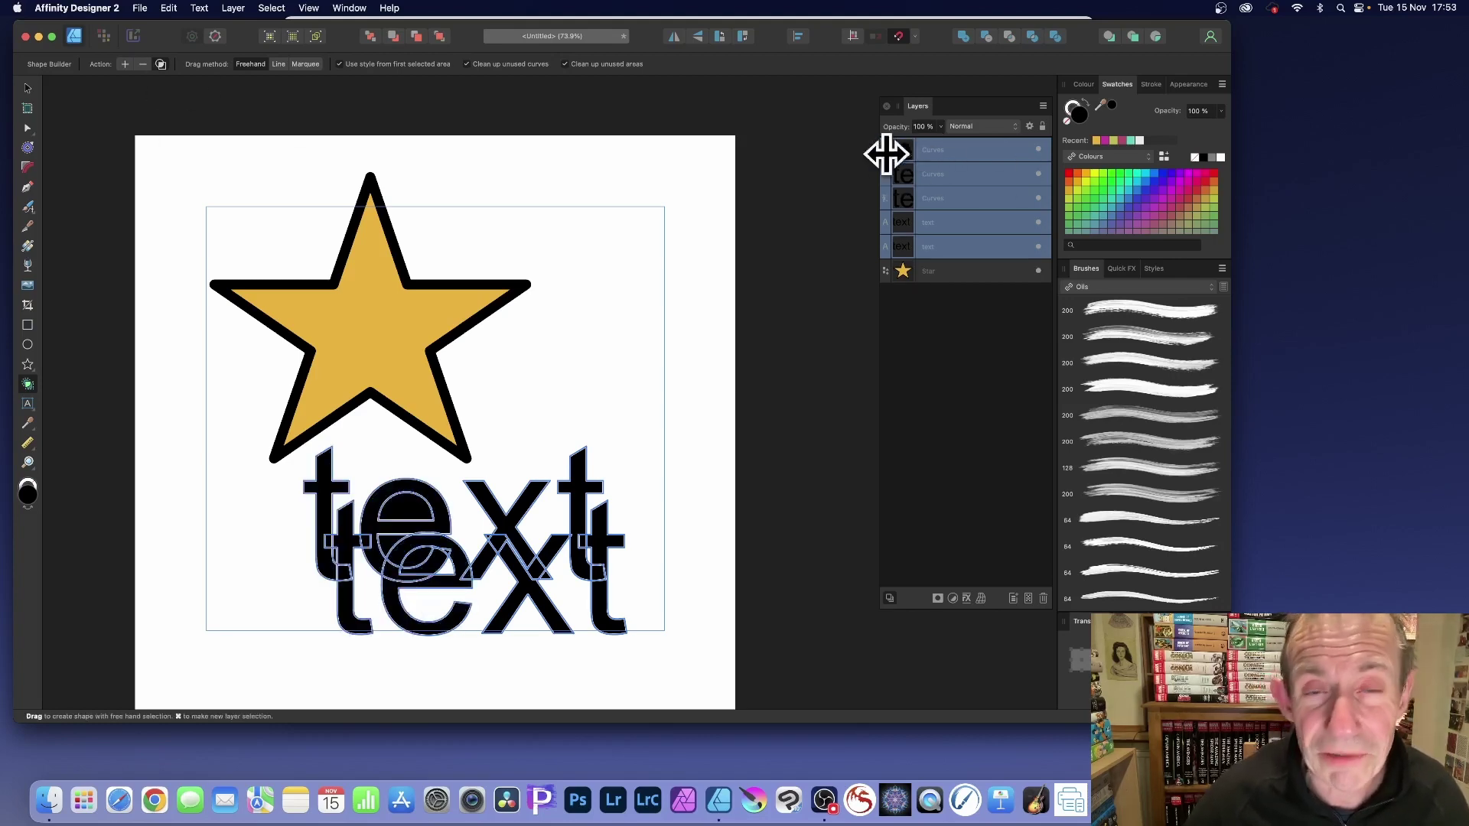
key(super+z)
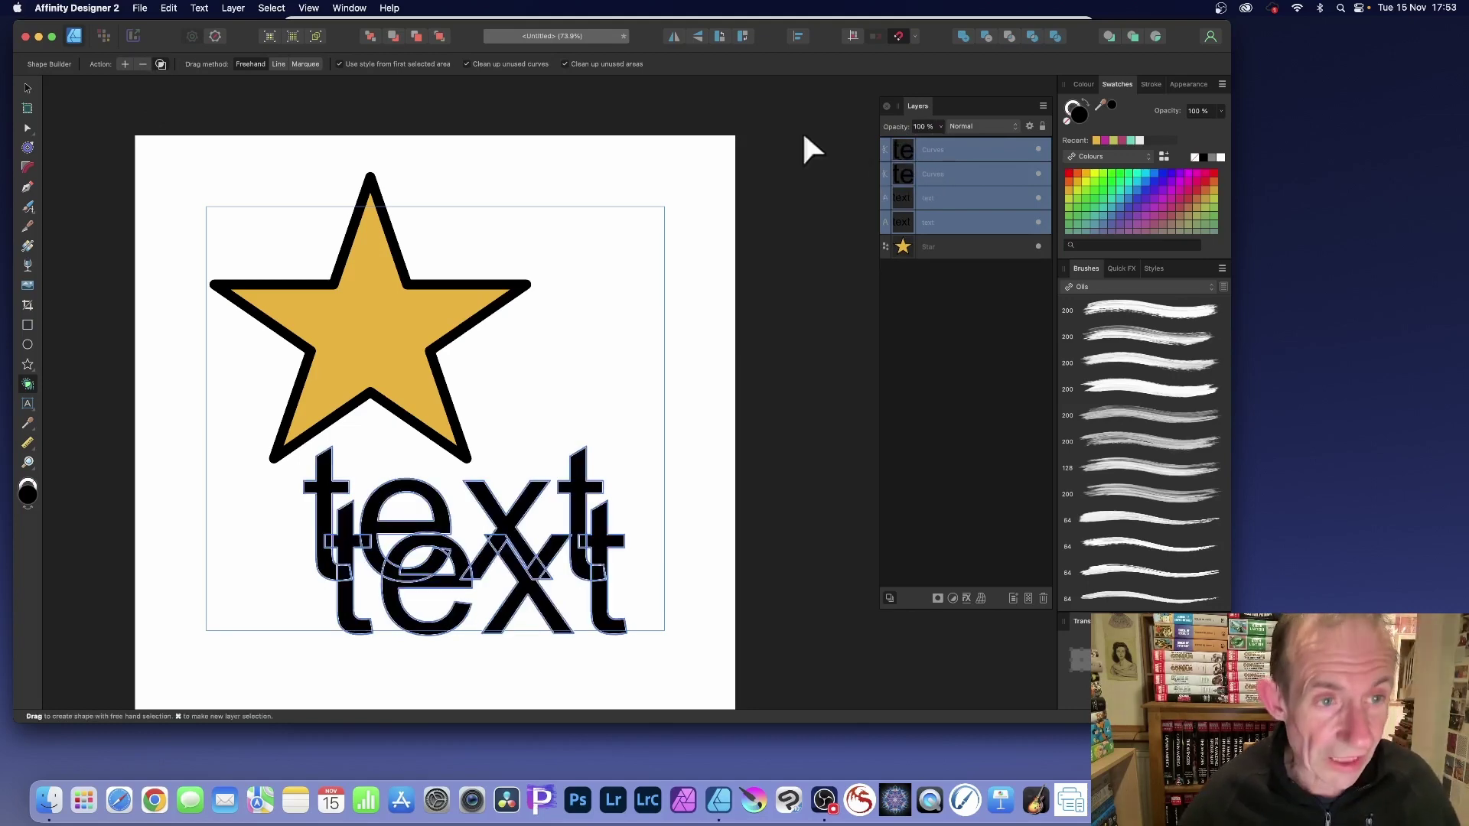
- Merge both words' t and e areas with the + action, undo, and move the word over the star's lower right
click(126, 63)
mouse_move(375, 502)
mouse_down()
mouse_move(328, 486)
mouse_move(357, 560)
mouse_move(417, 539)
mouse_move(393, 518)
mouse_move(361, 585)
mouse_up()
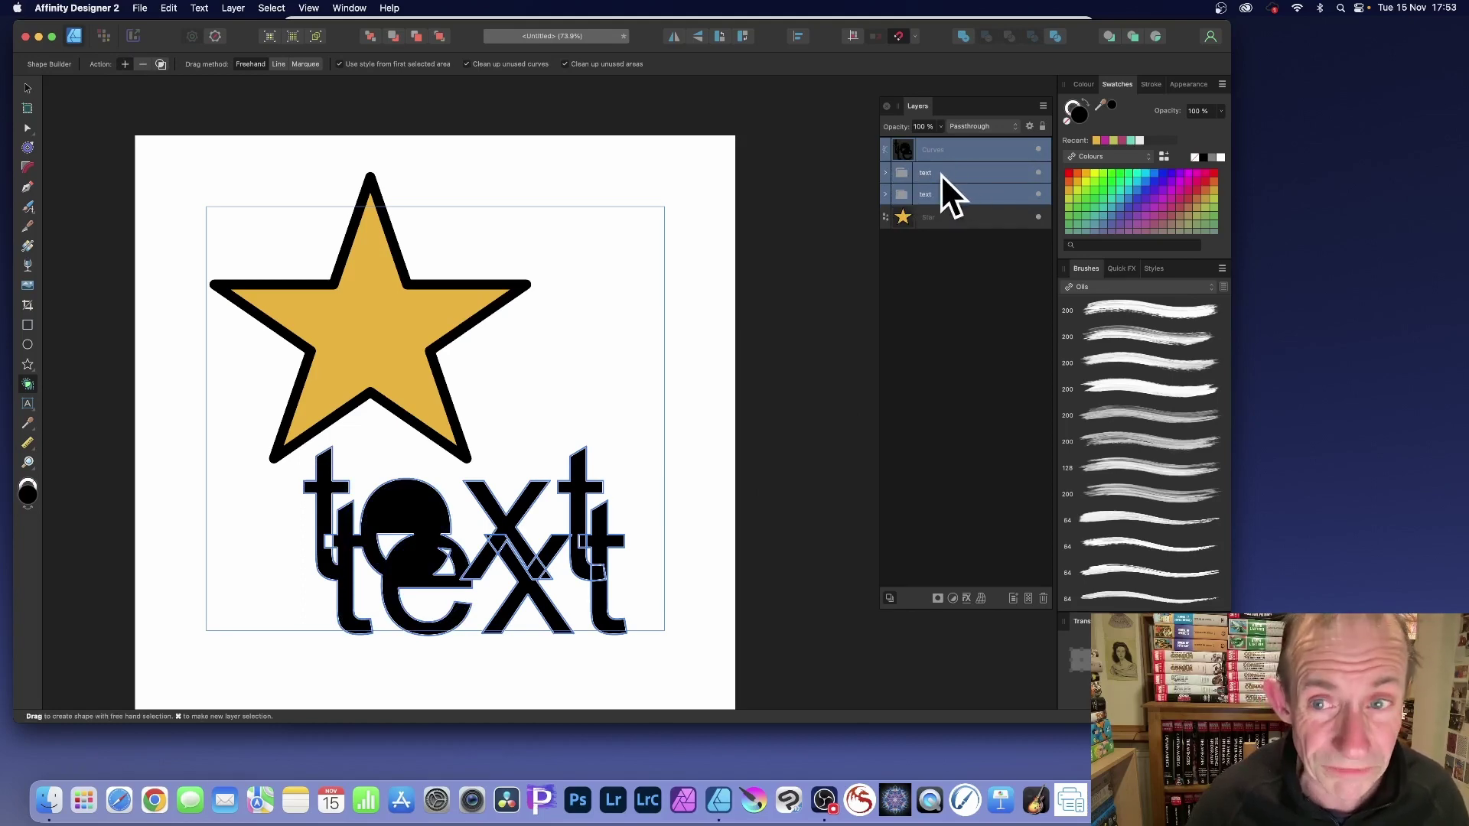
key(super+z)
key(super+z)
key(v)
drag(438, 521, 467, 398)
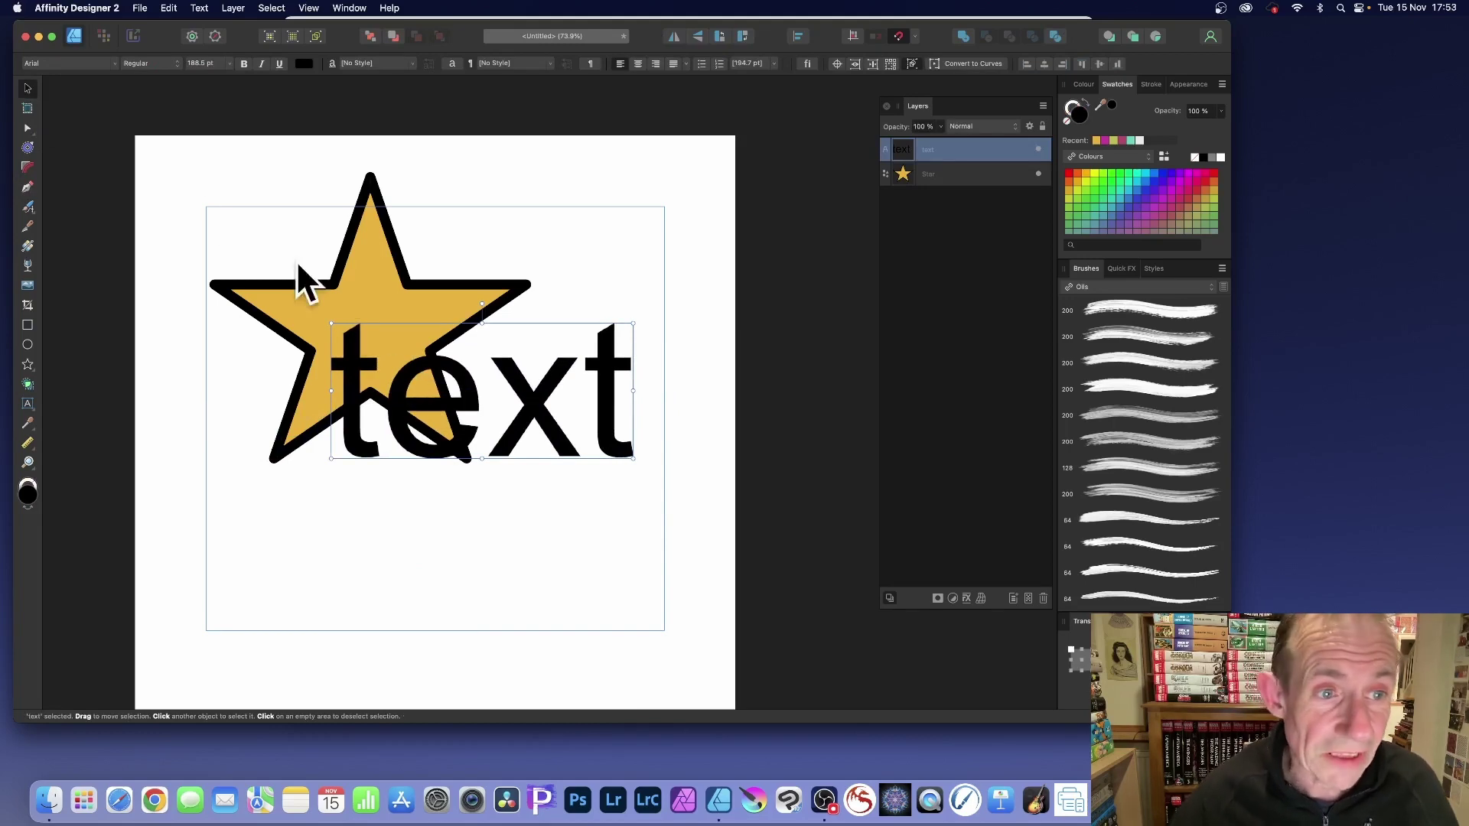
- Marquee-select the gold star and the word 'text', then switch to Shape Builder
drag(165, 145, 774, 552)
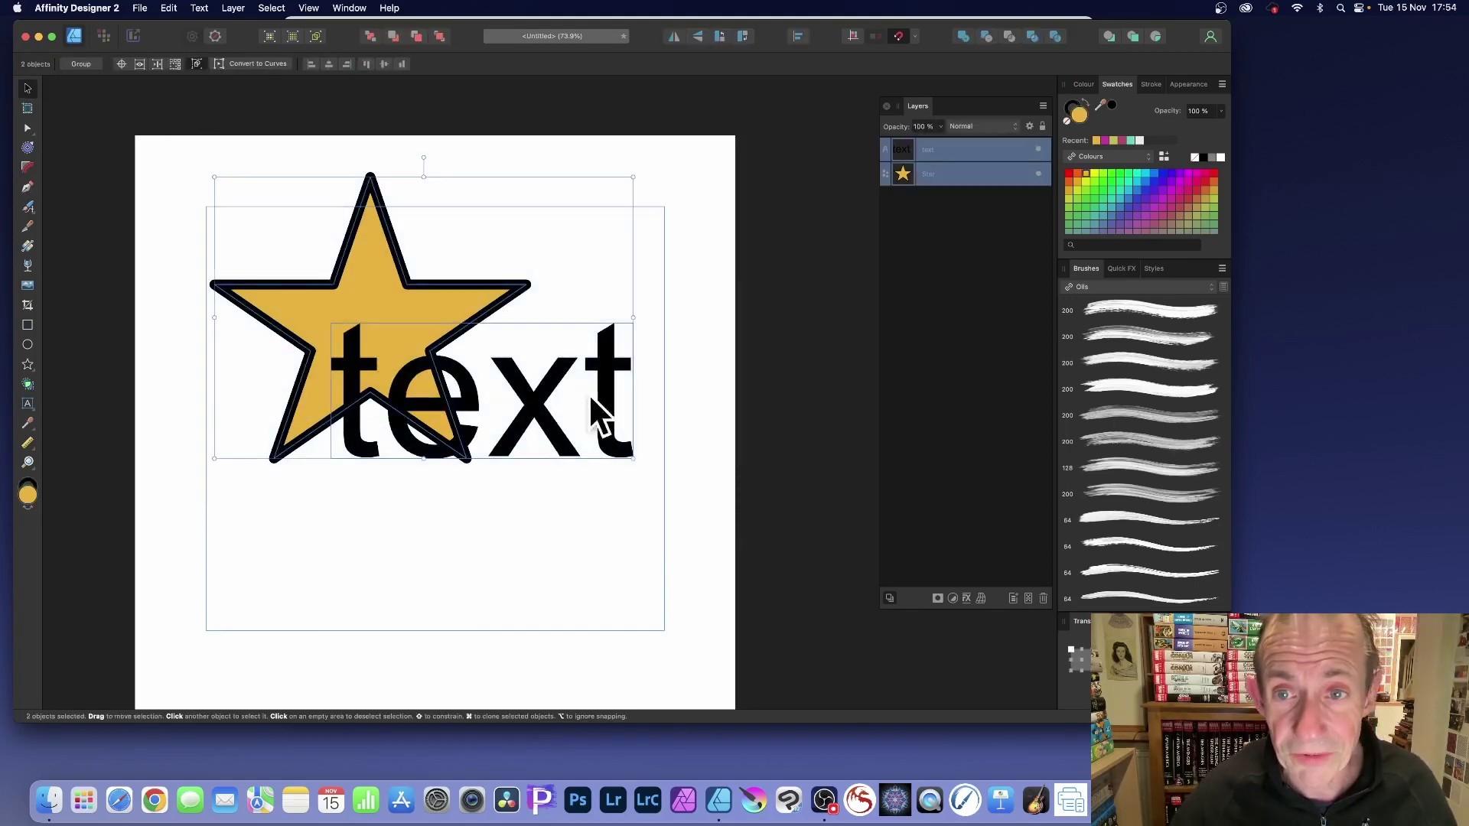
click(27, 384)
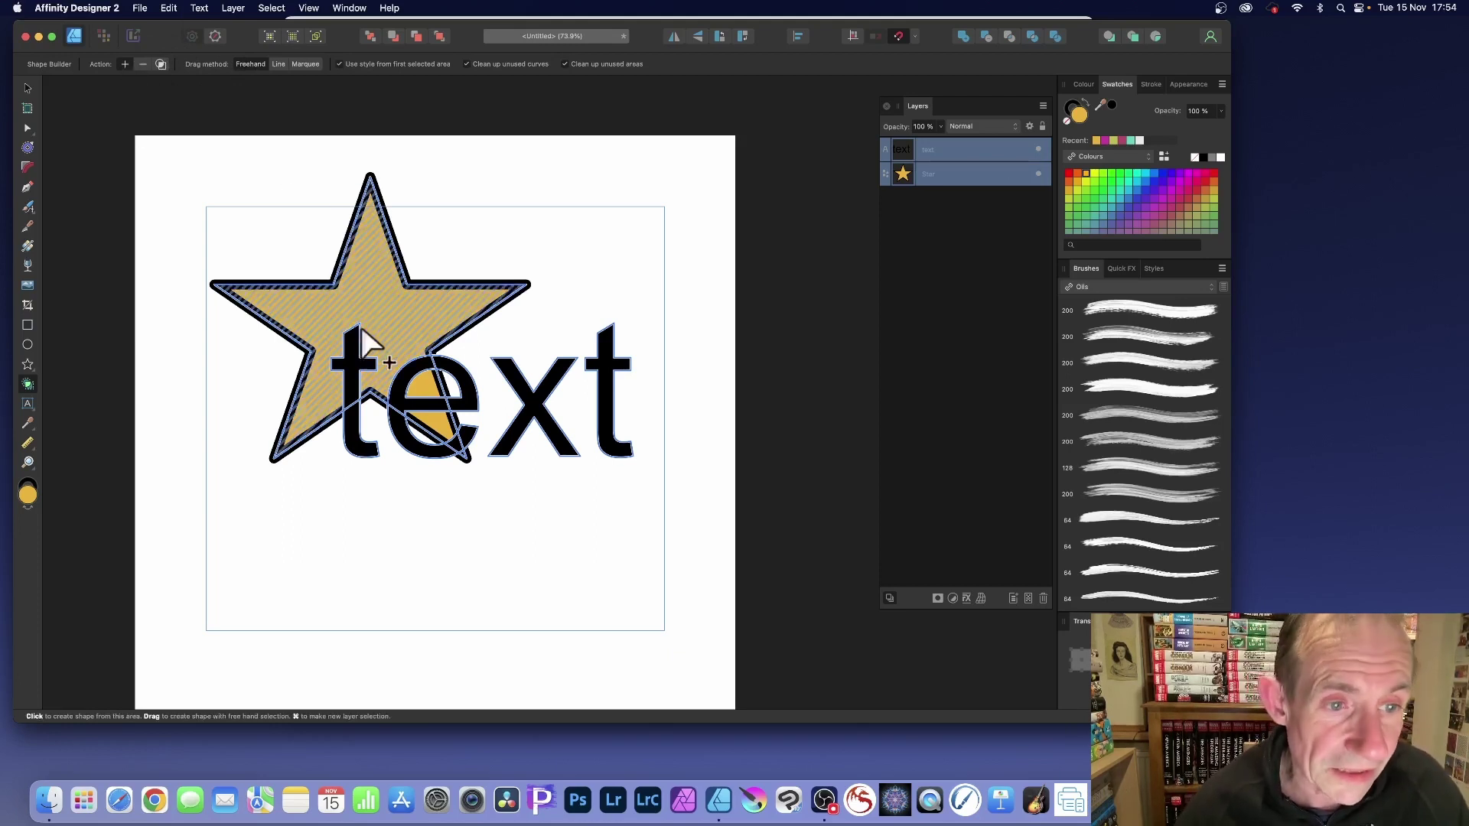
- Merge the star with the overlapping 't' and 'e', then expand the text group in Layers
mouse_move(327, 297)
mouse_down()
mouse_move(355, 360)
mouse_move(456, 368)
mouse_move(483, 412)
mouse_move(457, 440)
mouse_move(463, 458)
mouse_move(344, 444)
mouse_up()
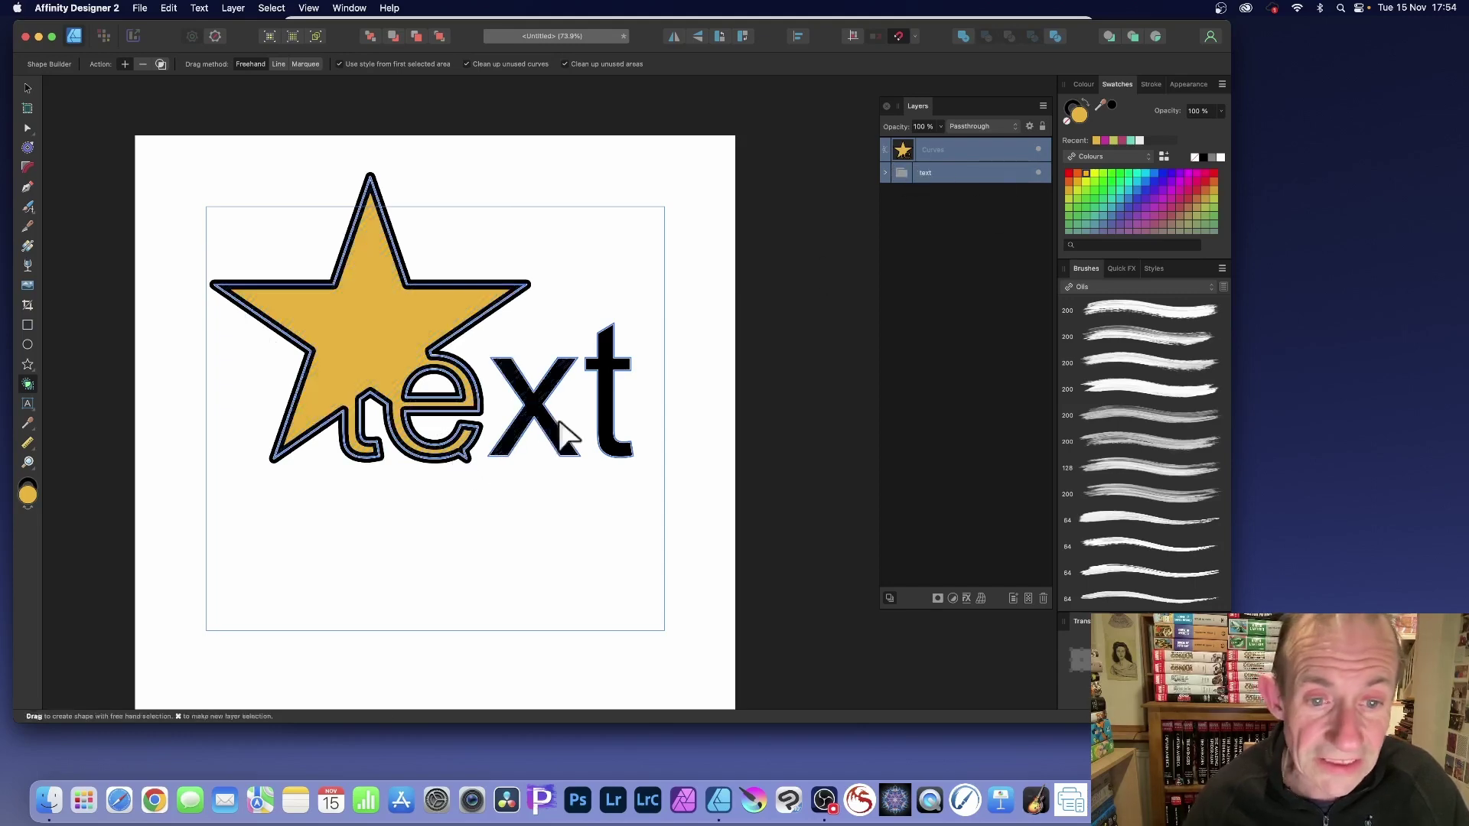
click(885, 173)
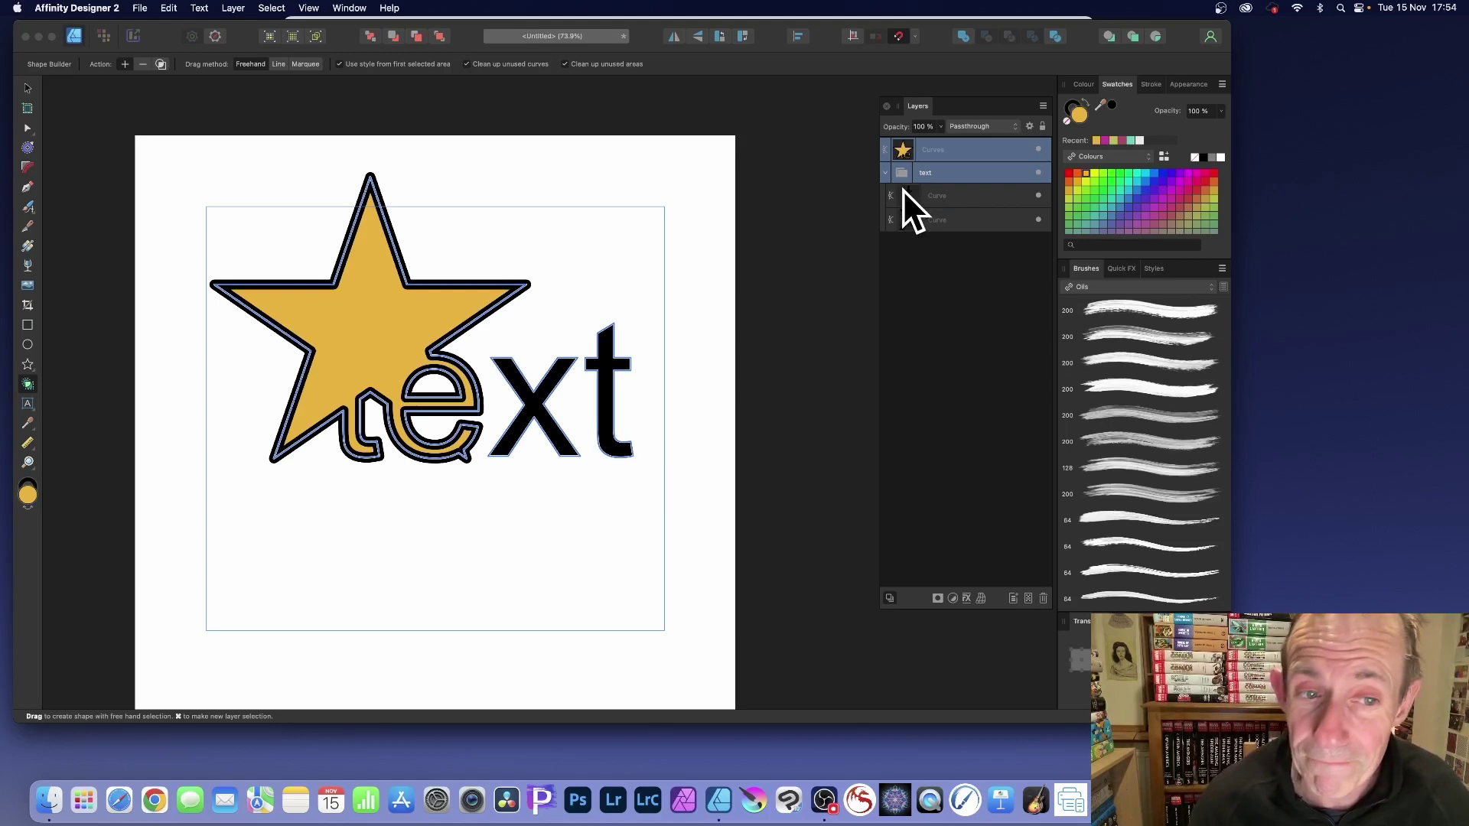
click(27, 85)
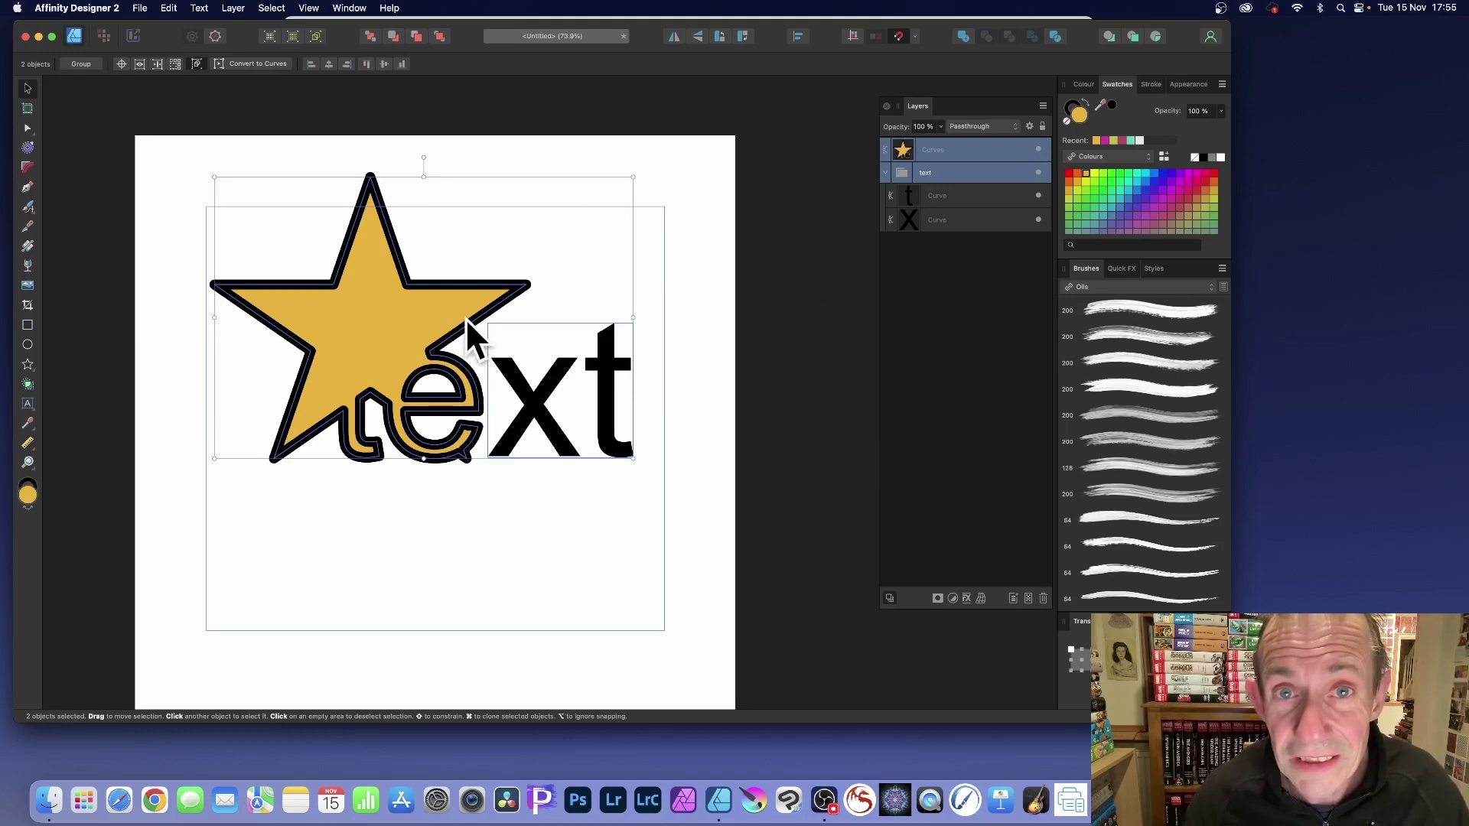
click(144, 7)
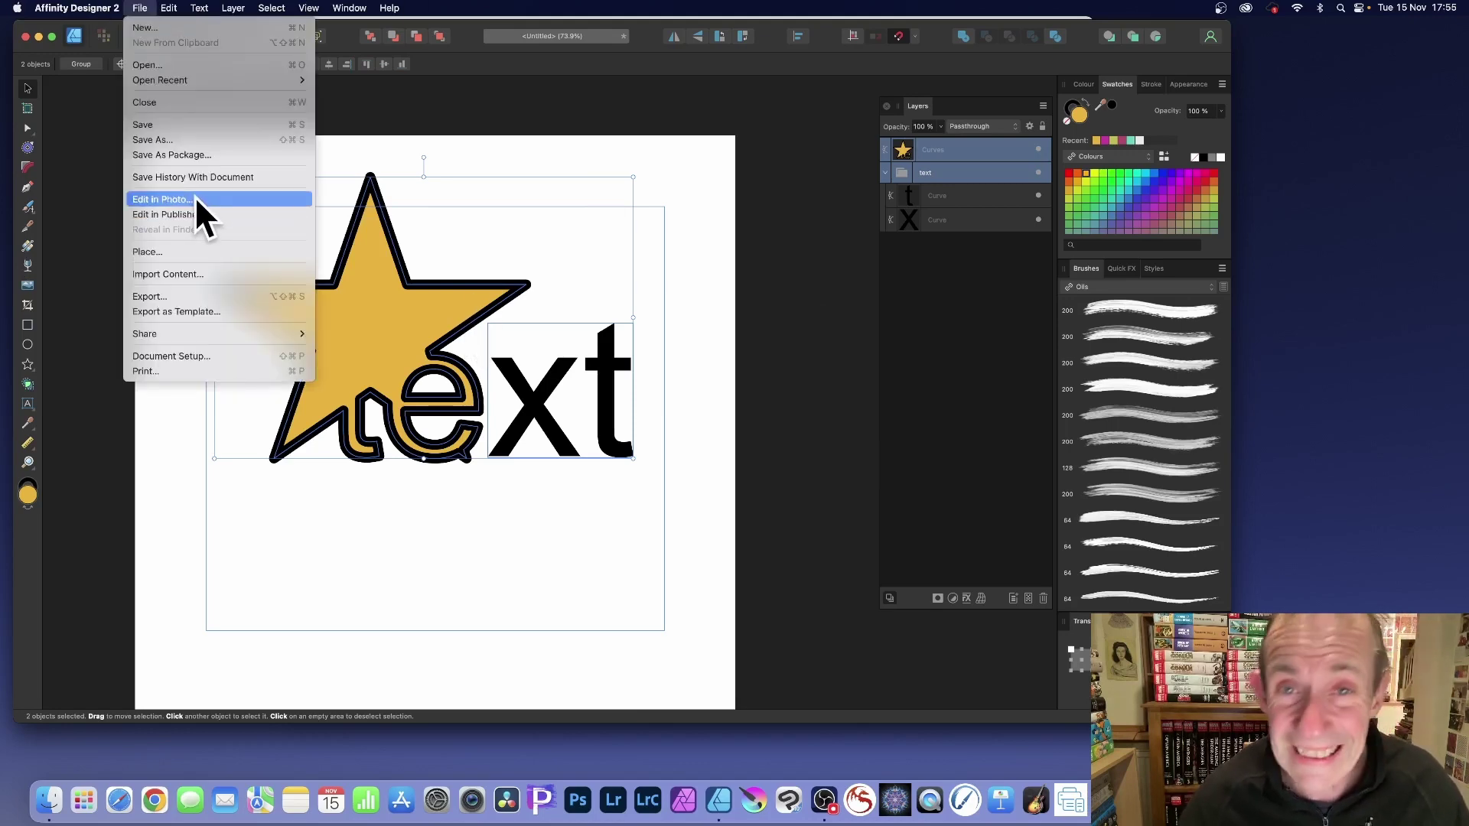
click(697, 245)
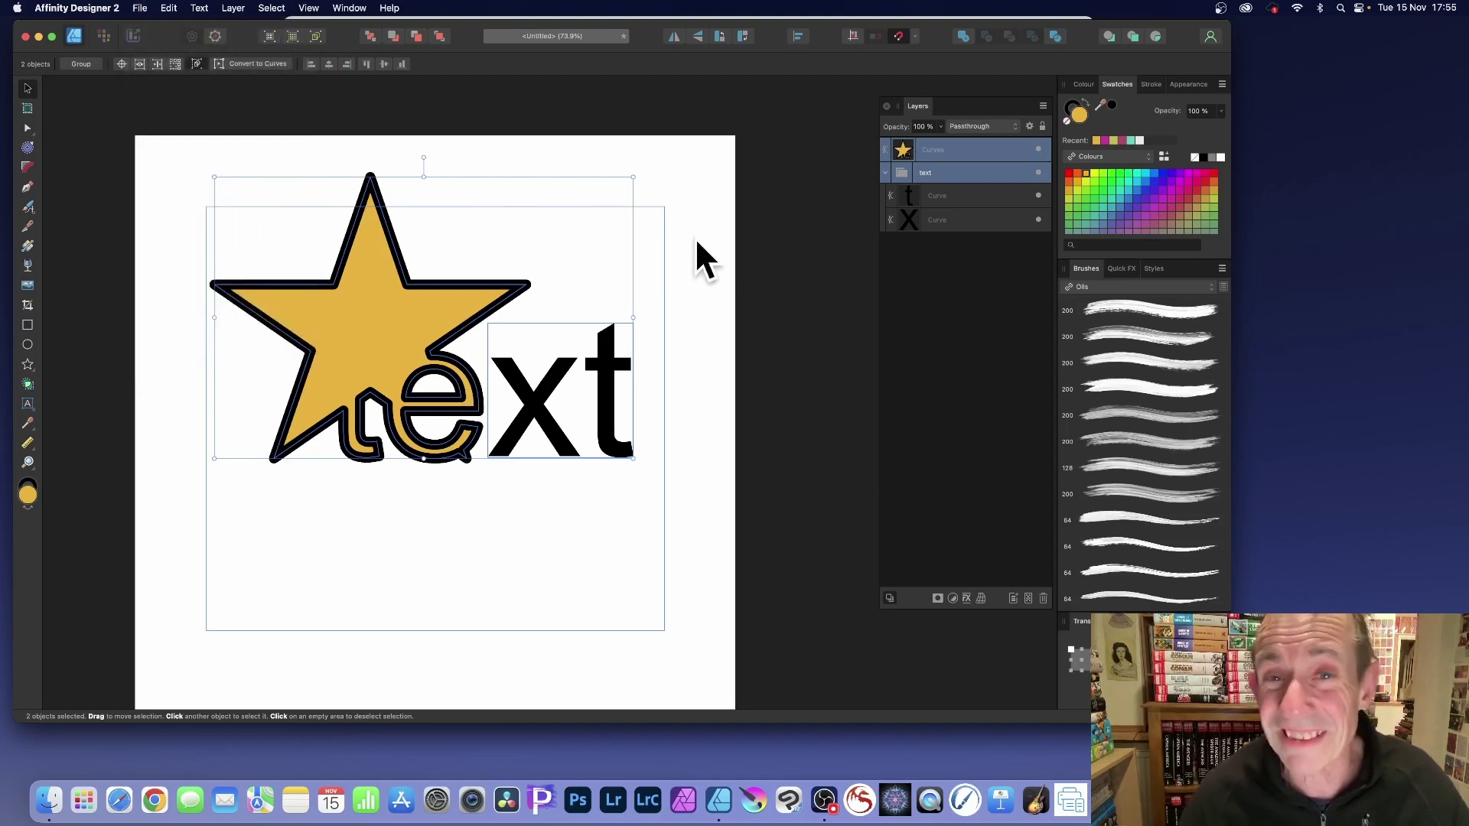